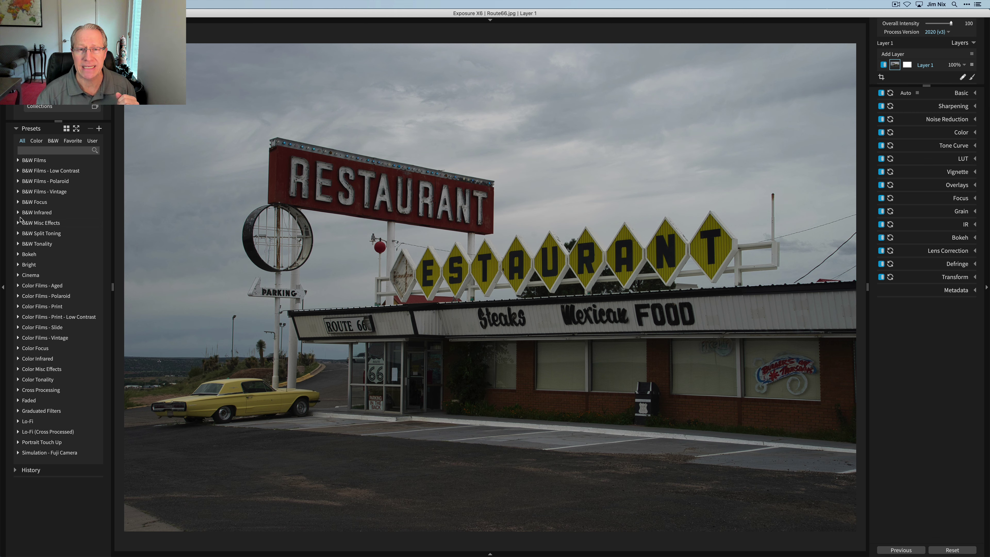
- Try the B&W Films presets Agfa APX 100, Agfa APX 25, Ilford Delta 100 and Ilford FP4 Plus 125, and compare the last with the original
click(18, 161)
click(35, 184)
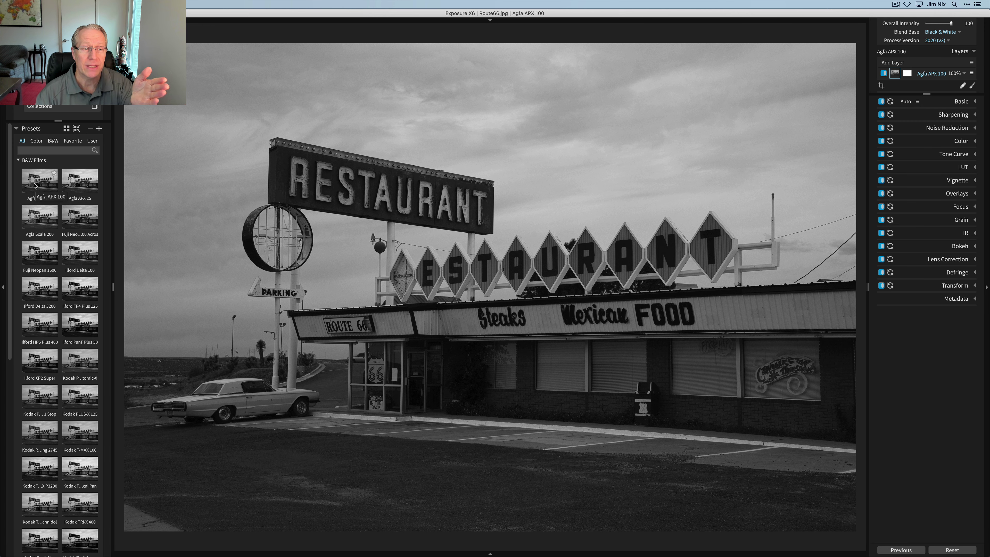
click(78, 183)
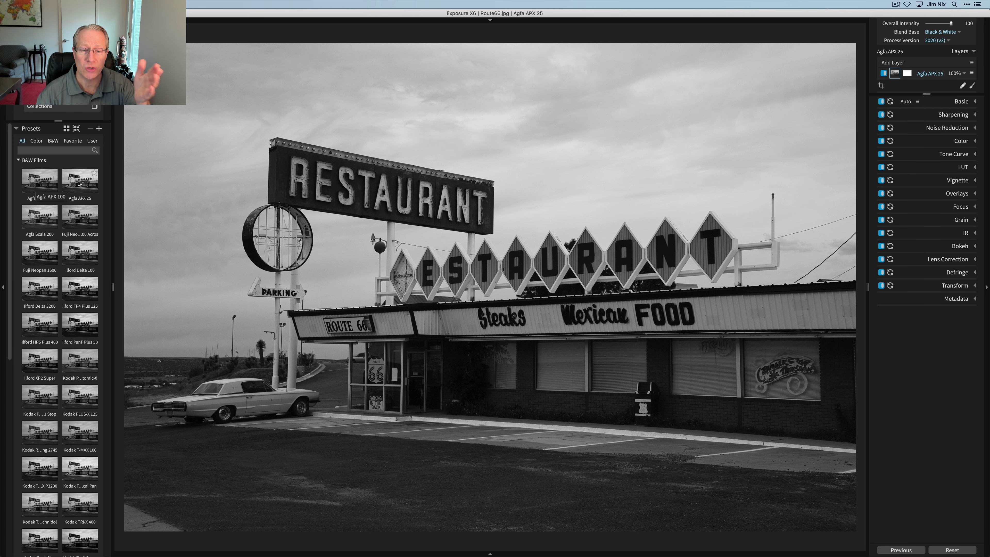
click(75, 250)
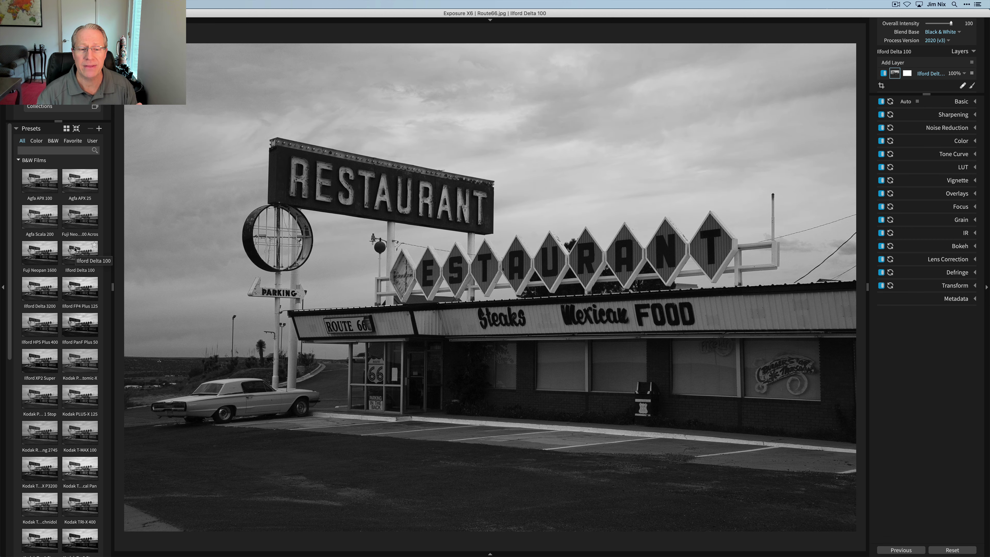
click(74, 289)
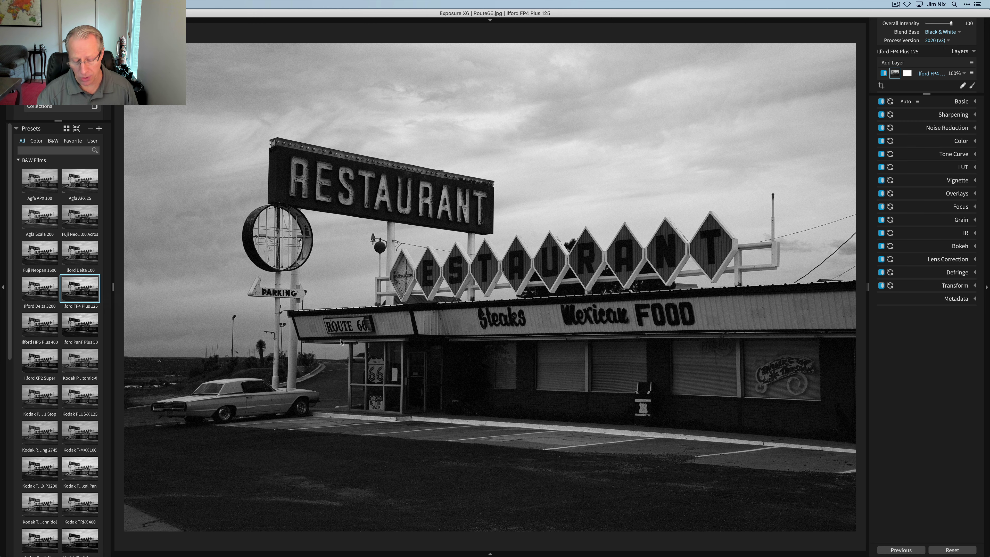
key(backslash)
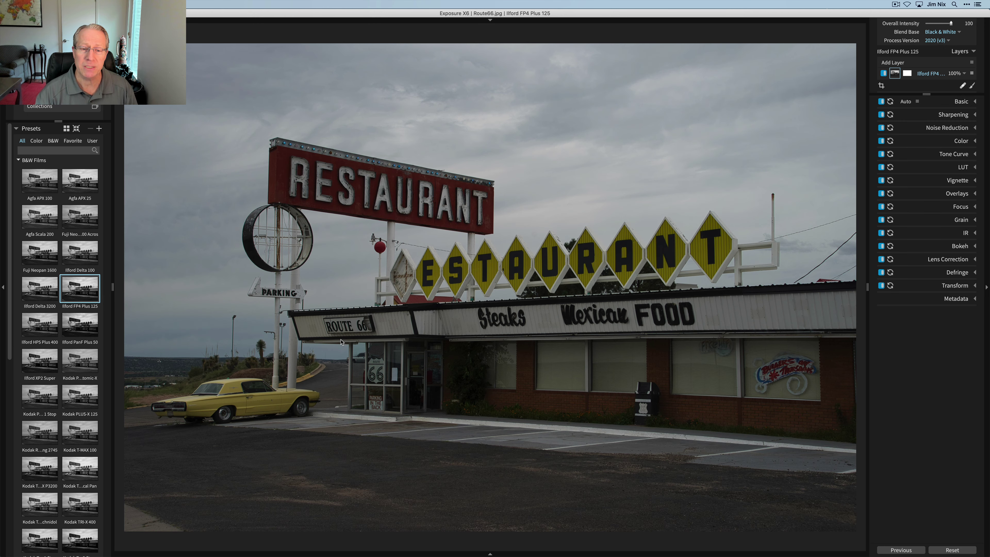
key(backslash)
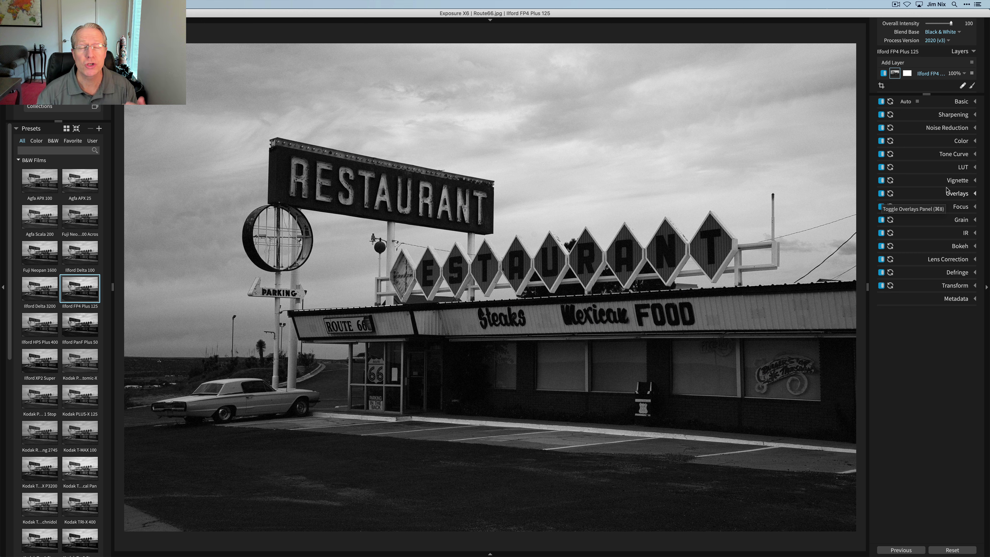
- Try Shadows at 55.06, Whites at 23.60 and Blacks at 37.08 on the black-and-white look, and reset all edits on the photo
click(947, 101)
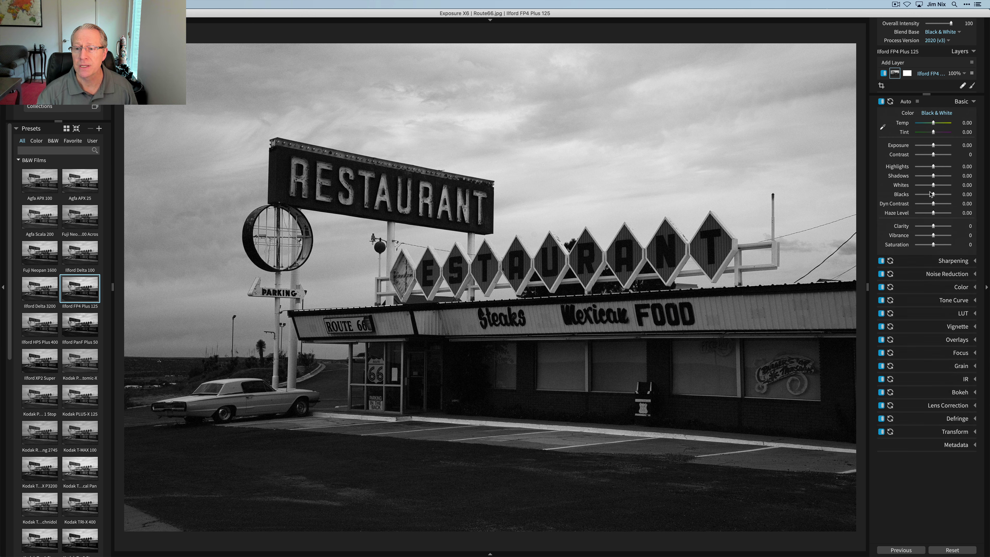
drag(934, 194, 943, 176)
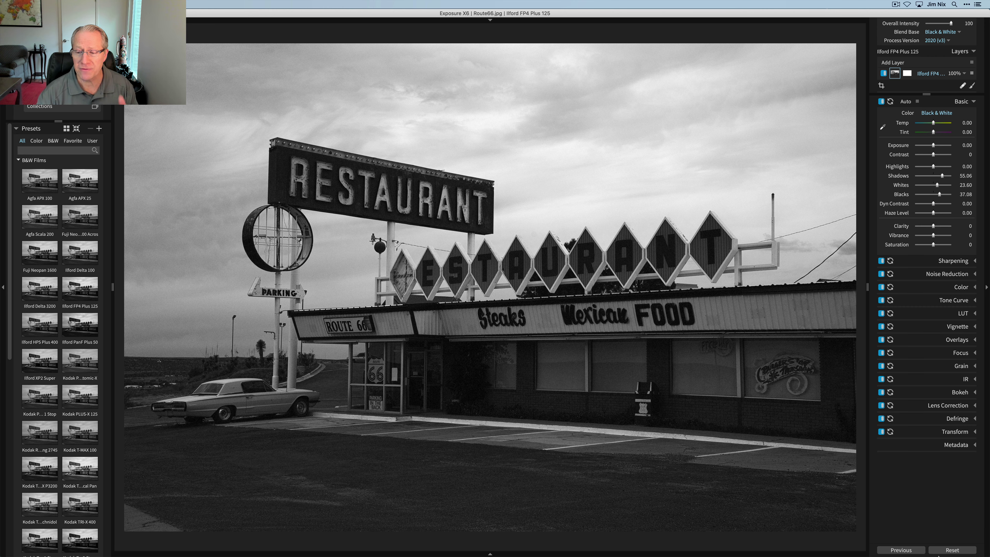
click(934, 550)
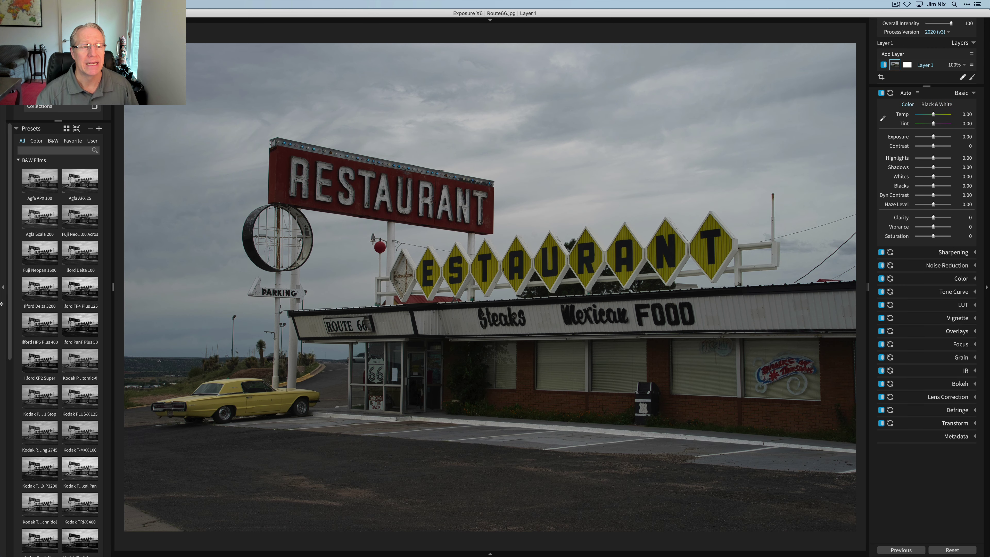
- Try the black-and-white film presets Agfa Scala 200 and Agfa APX 100, and collapse the B&W Films category
click(38, 227)
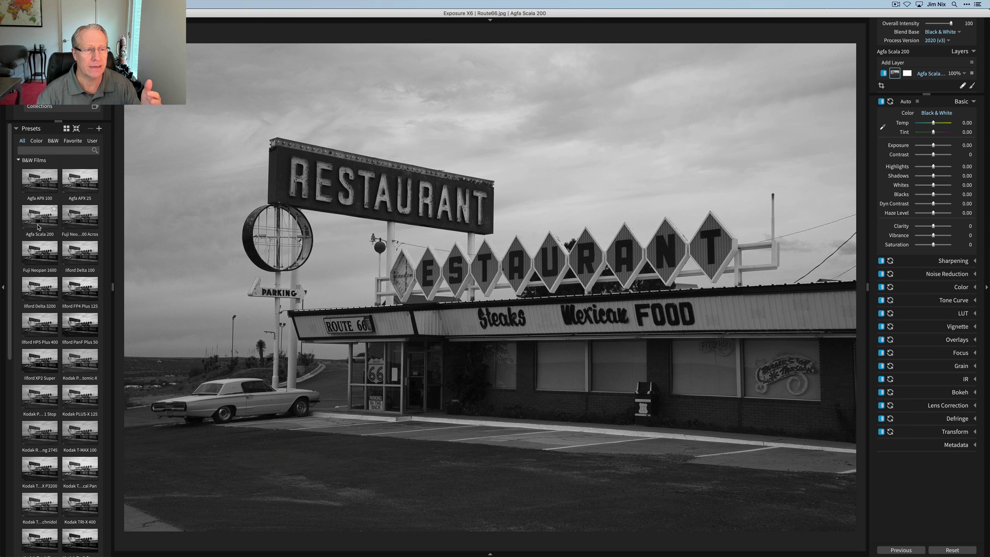
click(40, 180)
click(19, 161)
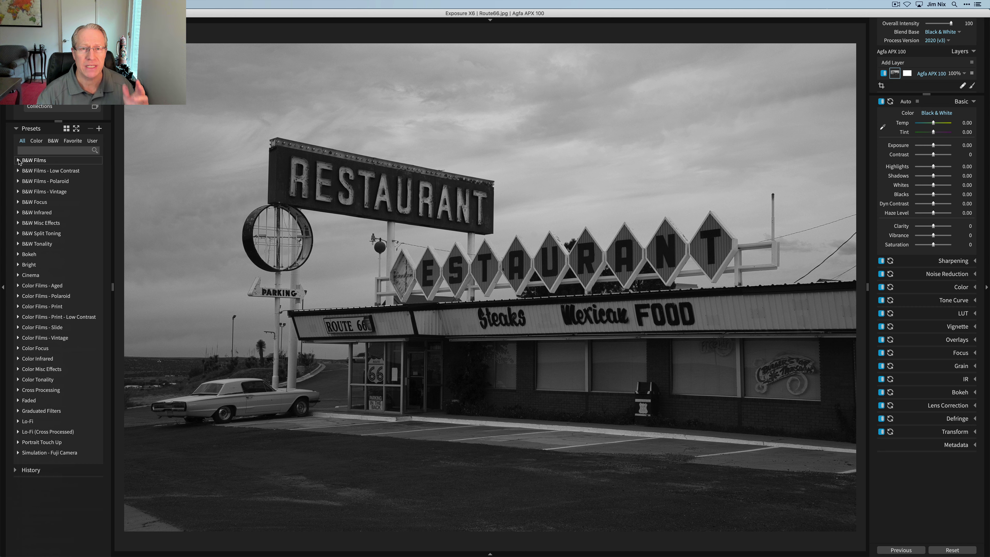
- Try the Bokeh presets Aperture - Heart, Aperture - Plus and Freelens - Tilted Oval on the photo
click(18, 254)
click(43, 282)
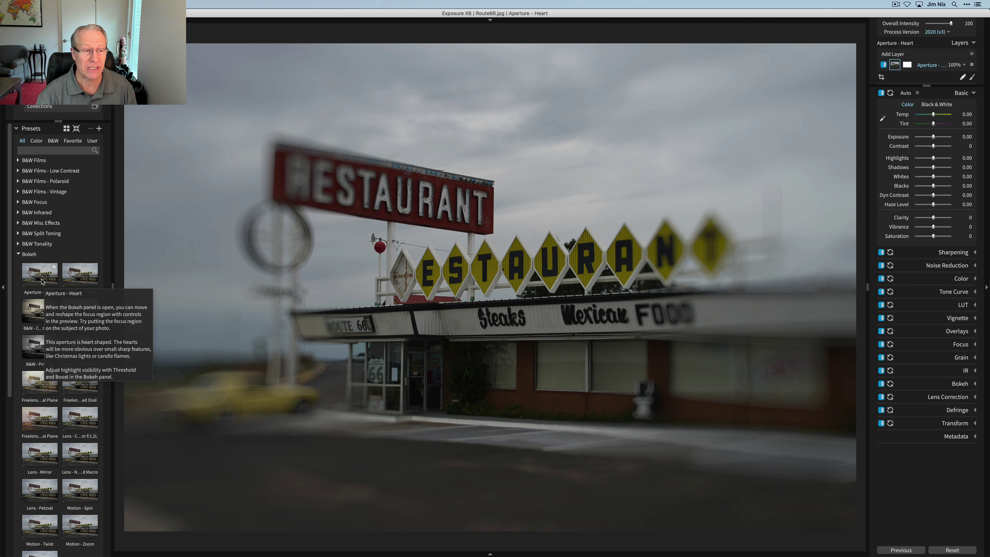
click(80, 278)
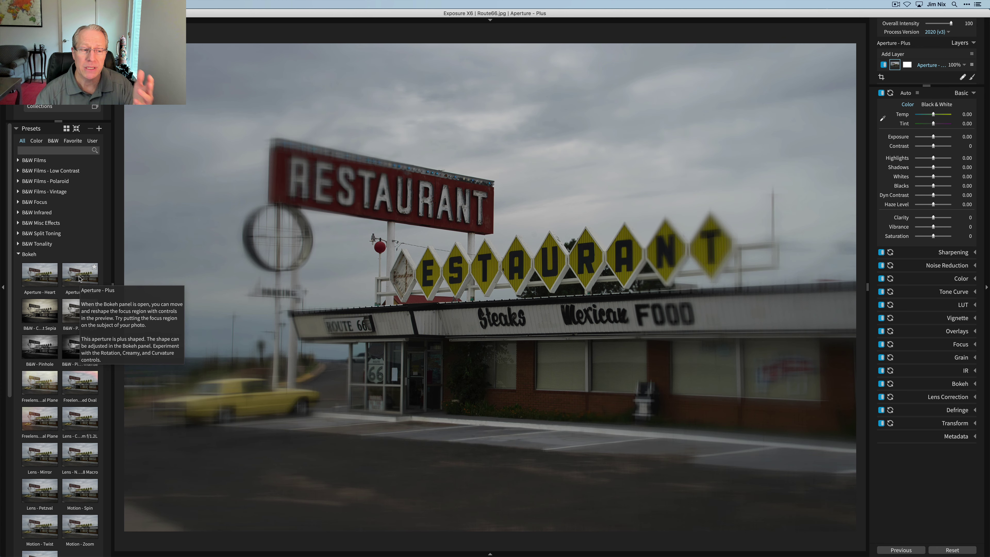
click(80, 386)
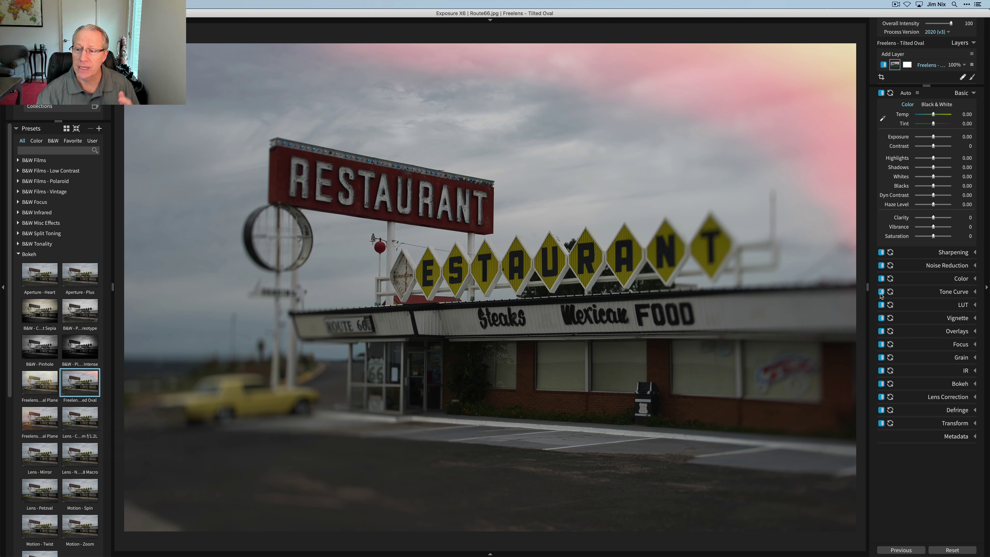
- Examine the overlay settings of the Tilted Oval preset and preview the alternative light effects without choosing one
click(938, 334)
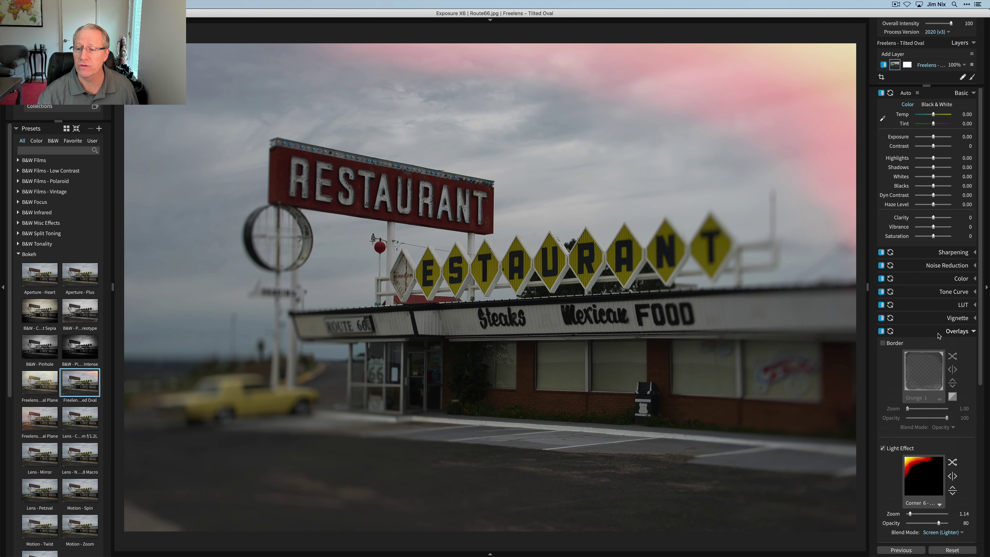
scroll(938, 335, down, 10)
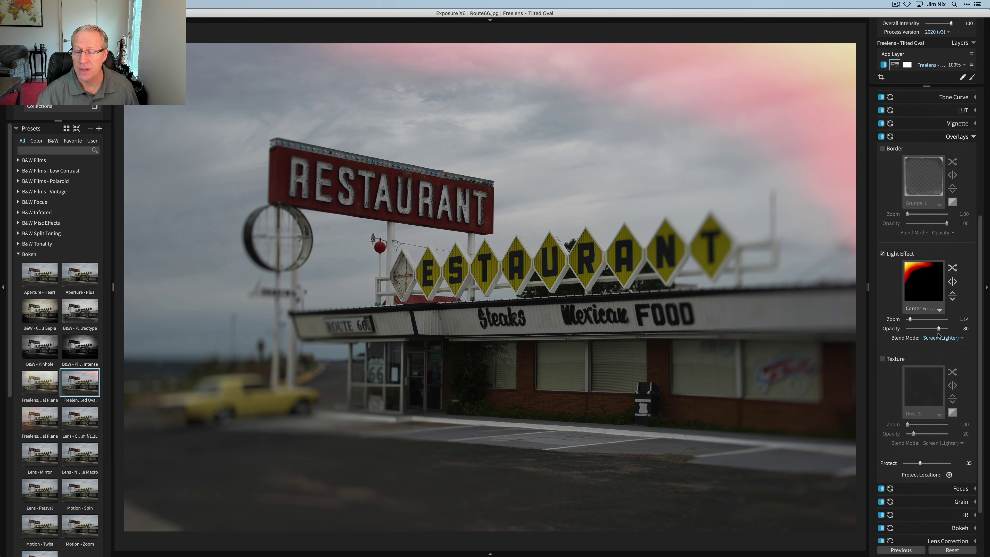
scroll(938, 334, down, 2)
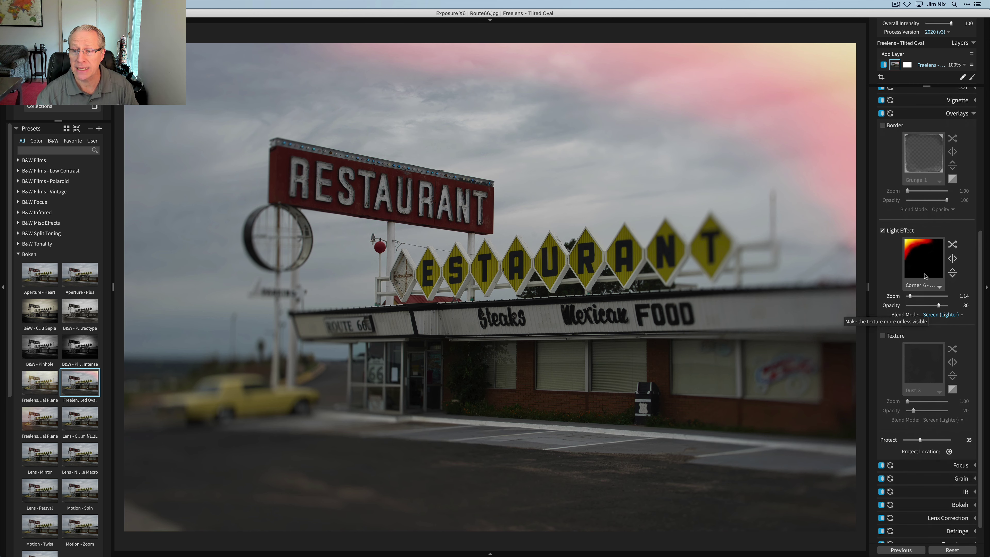
click(936, 286)
scroll(905, 345, down, 15)
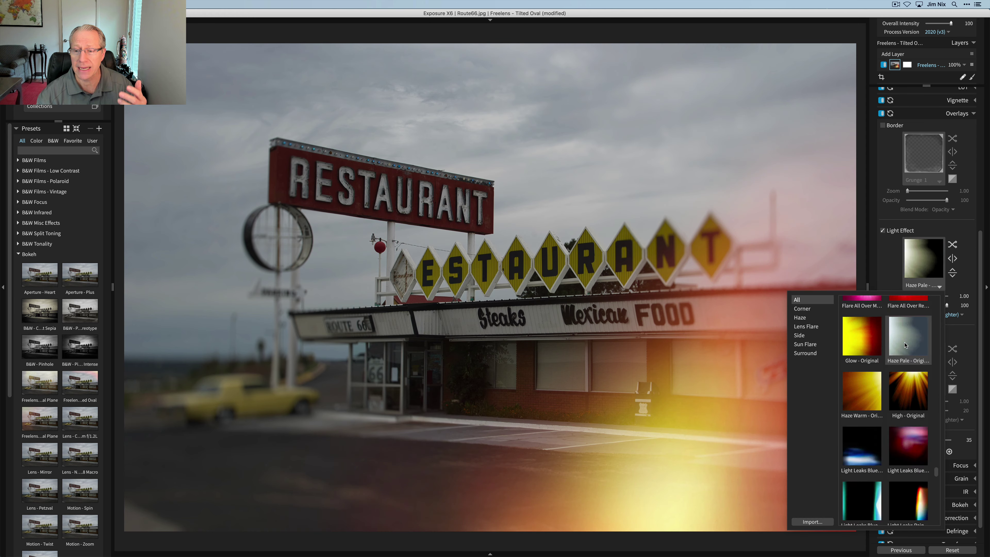
scroll(905, 345, up, 15)
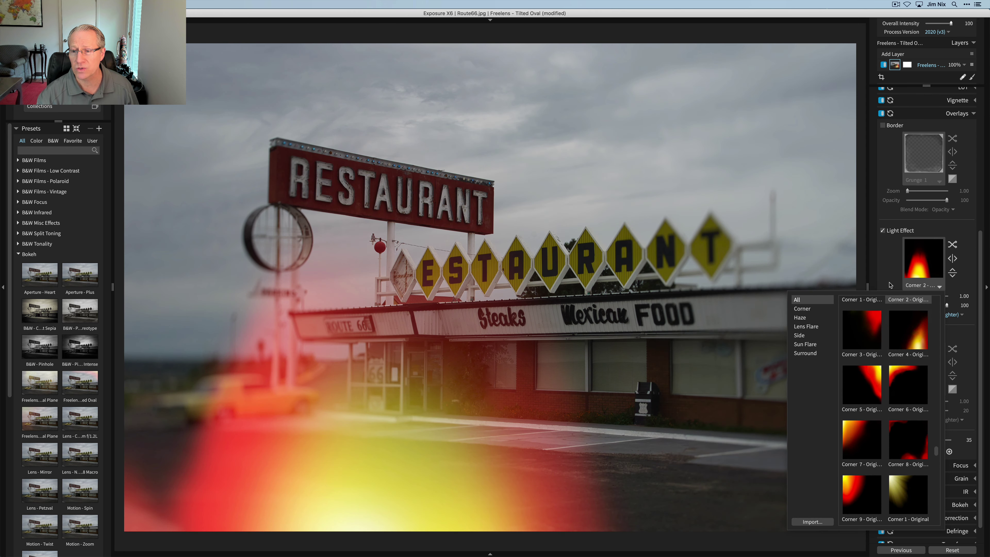
click(885, 268)
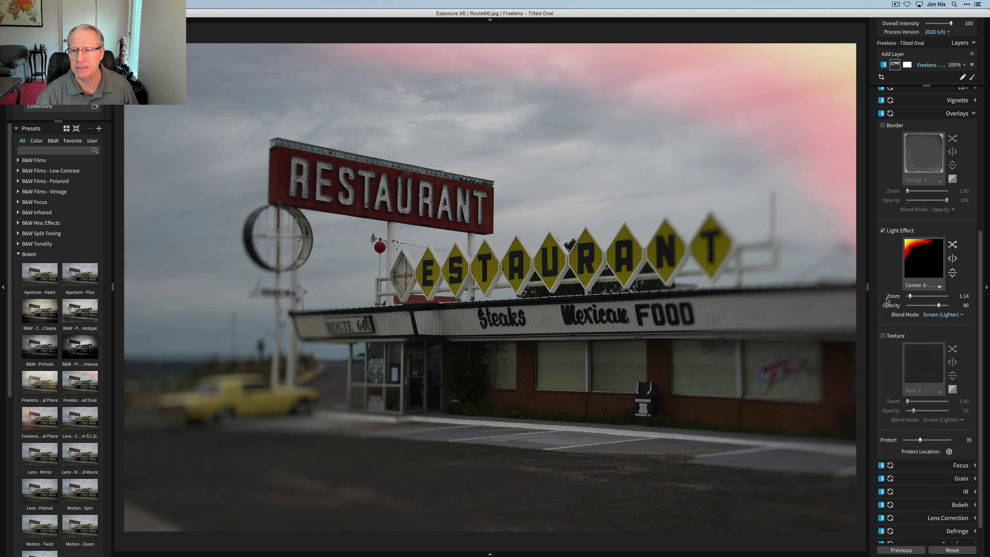
click(914, 113)
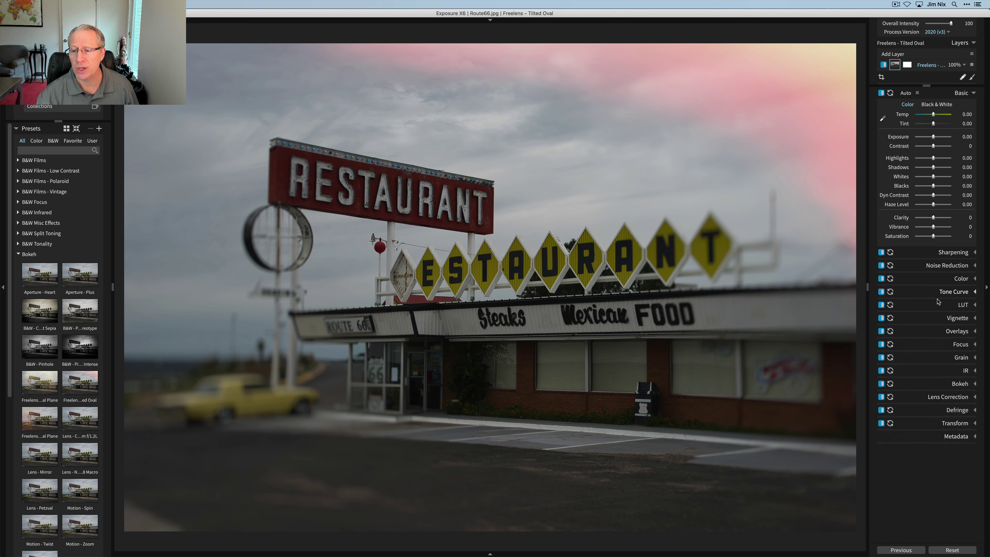
- Try stretching, moving and reshaping the oval bokeh focus region over the restaurant building
click(929, 384)
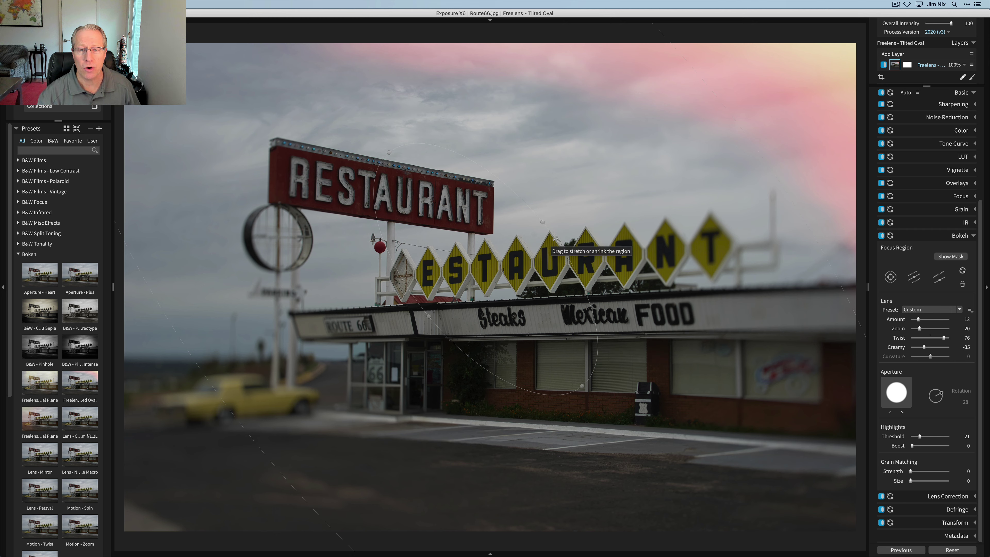
mouse_move(555, 239)
mouse_down()
mouse_move(533, 249)
mouse_move(572, 236)
mouse_up()
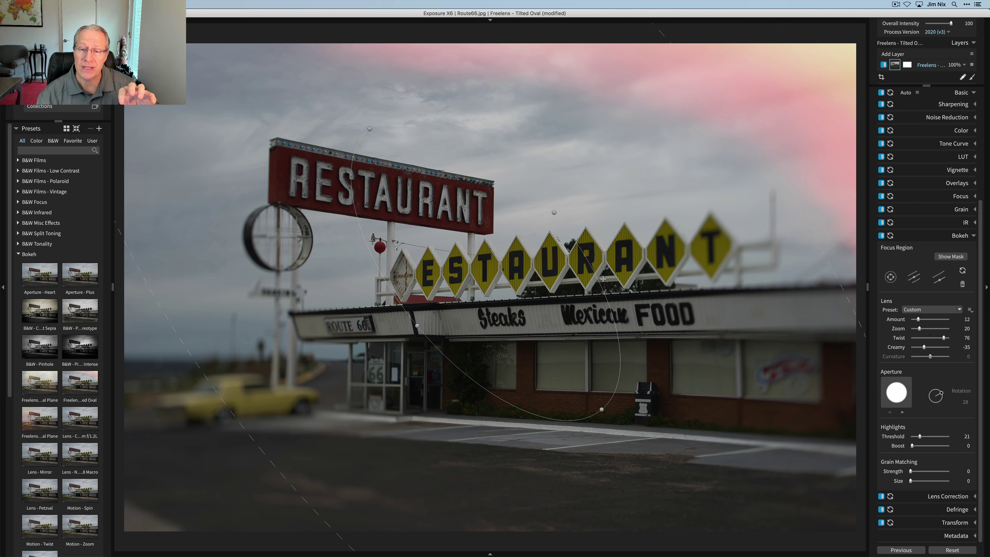
drag(603, 278, 635, 298)
drag(633, 428, 729, 296)
drag(507, 306, 432, 368)
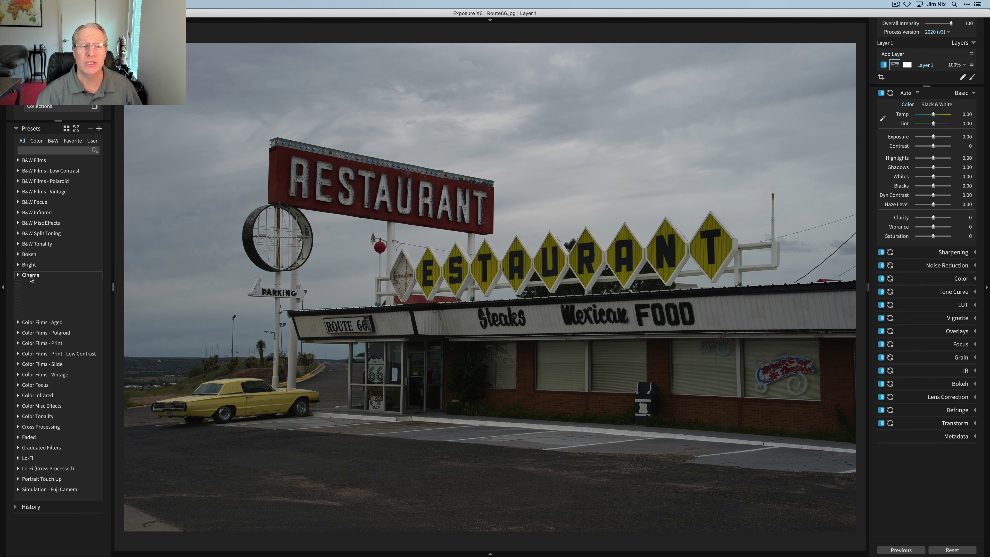
- Try Cinema presets including Bleach Bypass, Summer Blockbuster (glow), Technicolor Process 2 (2-Strip) and Technicolor Process 2 - Faded on the photo
scroll(50, 304, down, 2)
scroll(50, 304, down, 5)
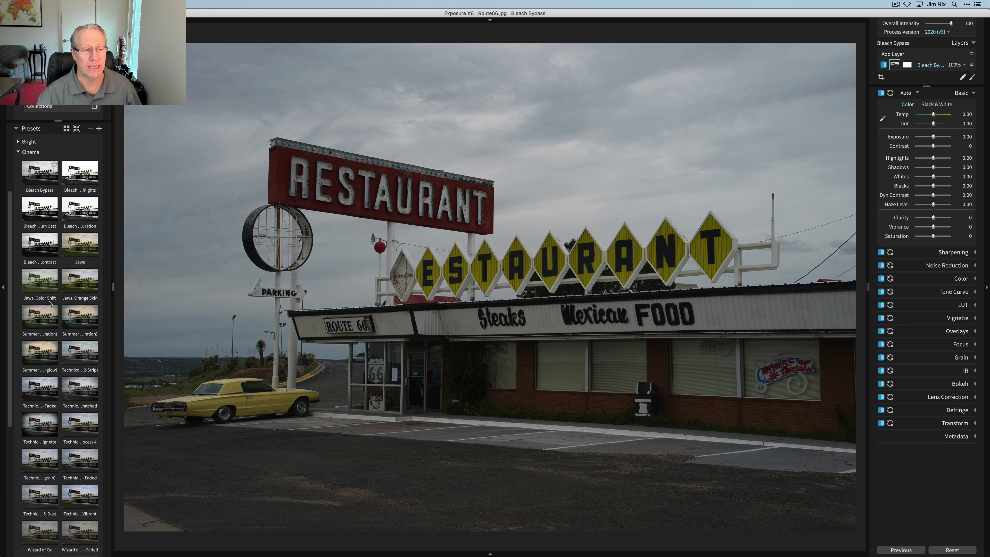
click(59, 293)
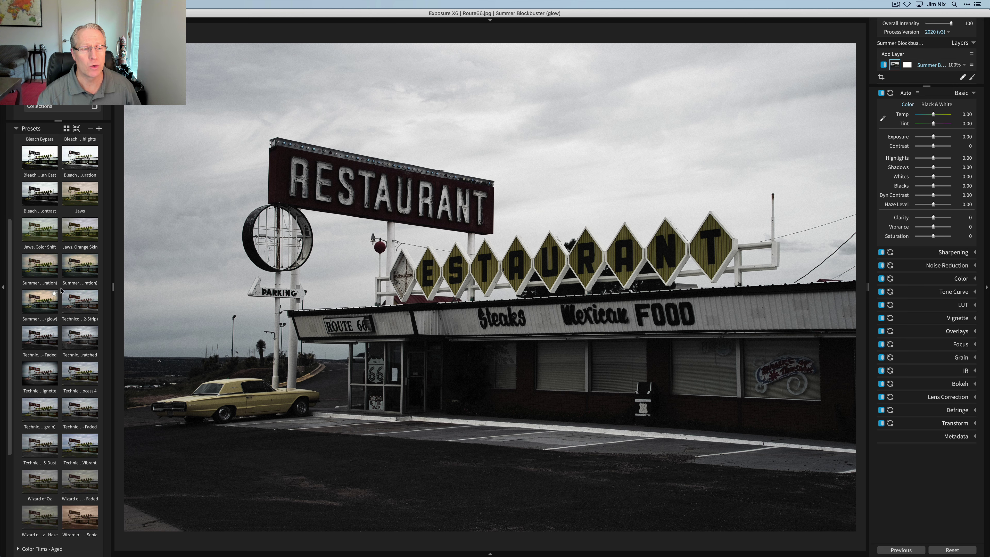
click(80, 264)
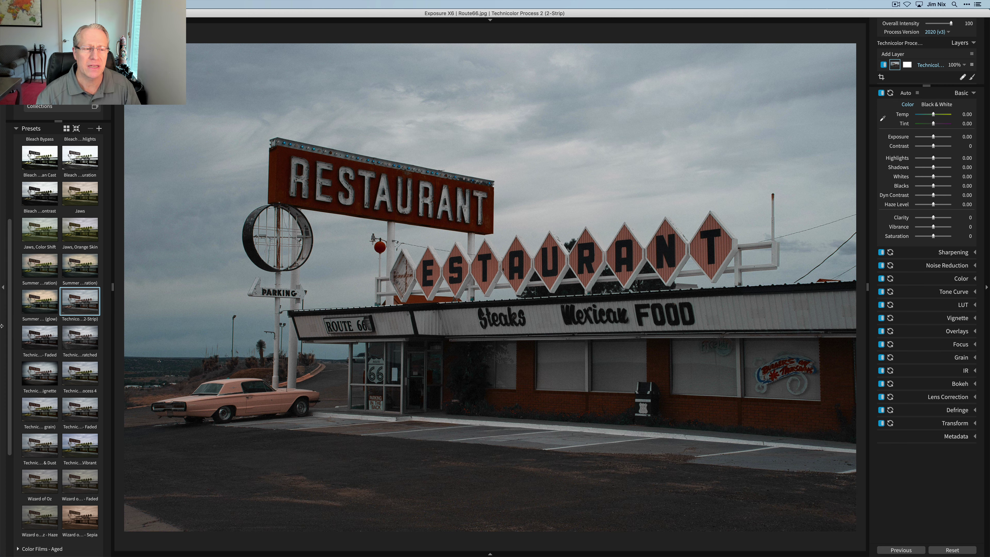
click(36, 343)
scroll(36, 343, down, 3)
scroll(36, 343, up, 4)
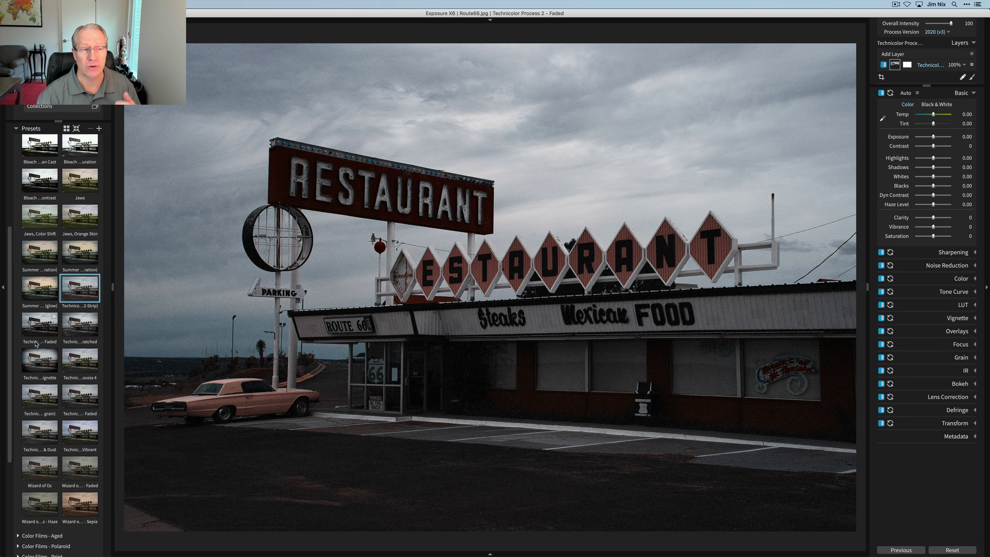
scroll(36, 343, up, 10)
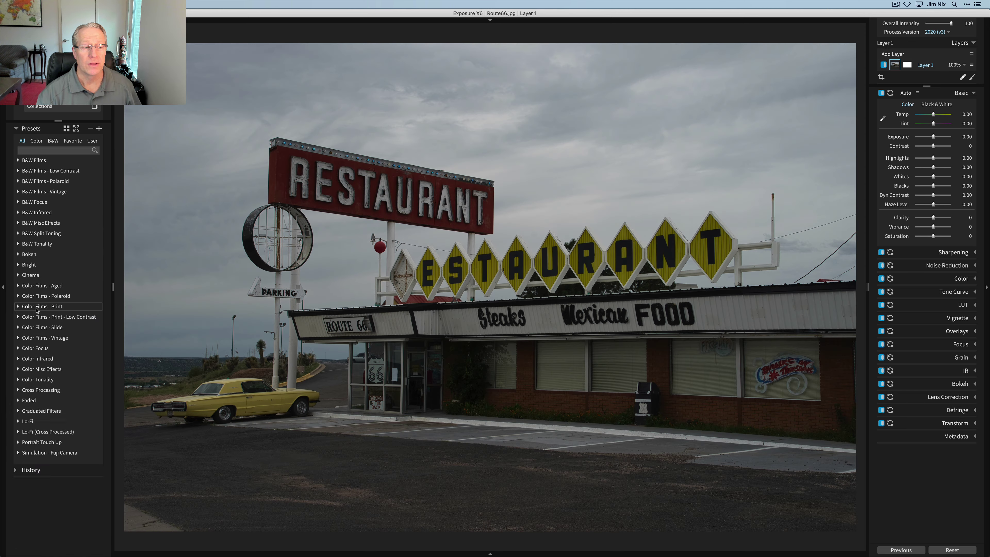
- Compare the Color Films - Print presets Fuji Pro 160S and Kodak Gold 400, and apply Kodak Portra 400VC
scroll(38, 312, down, 5)
click(78, 221)
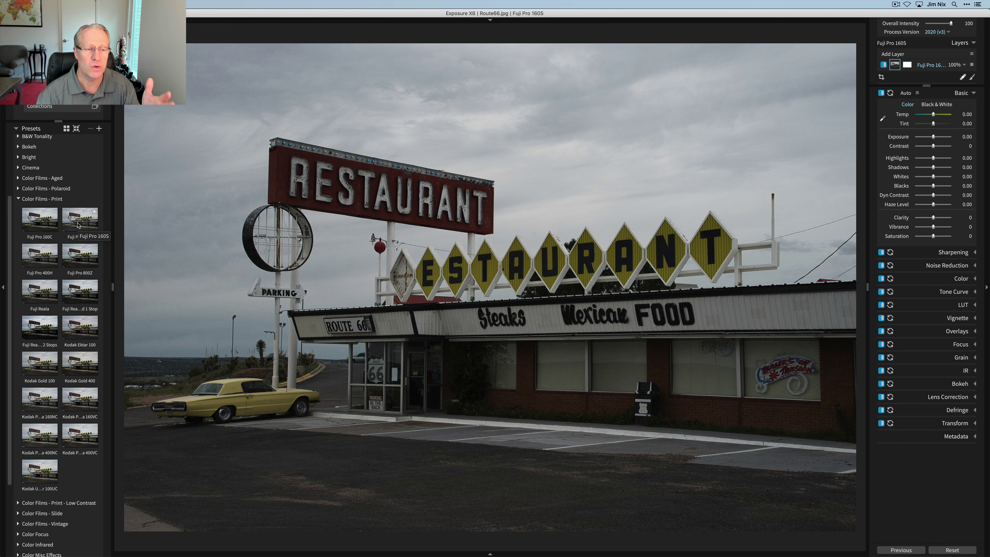
click(80, 365)
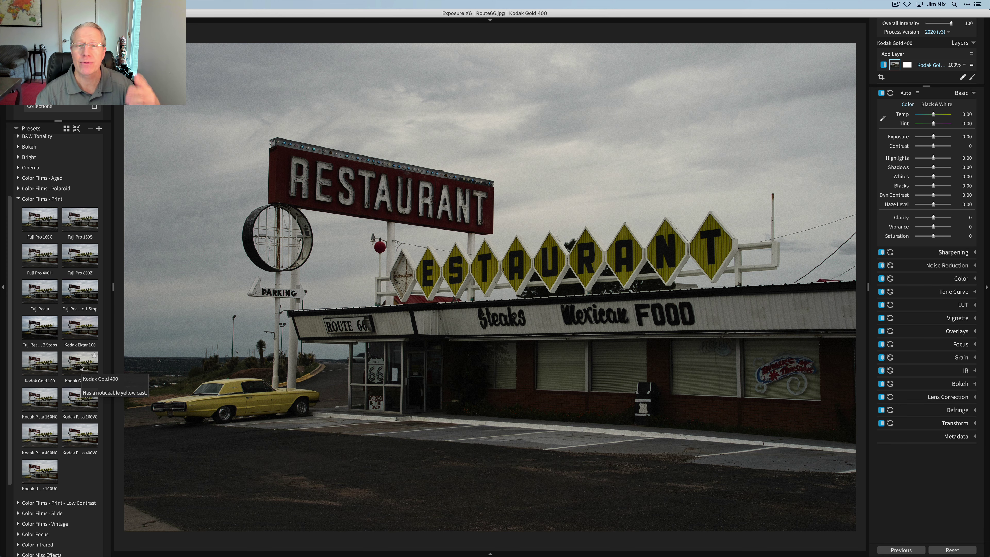
click(75, 439)
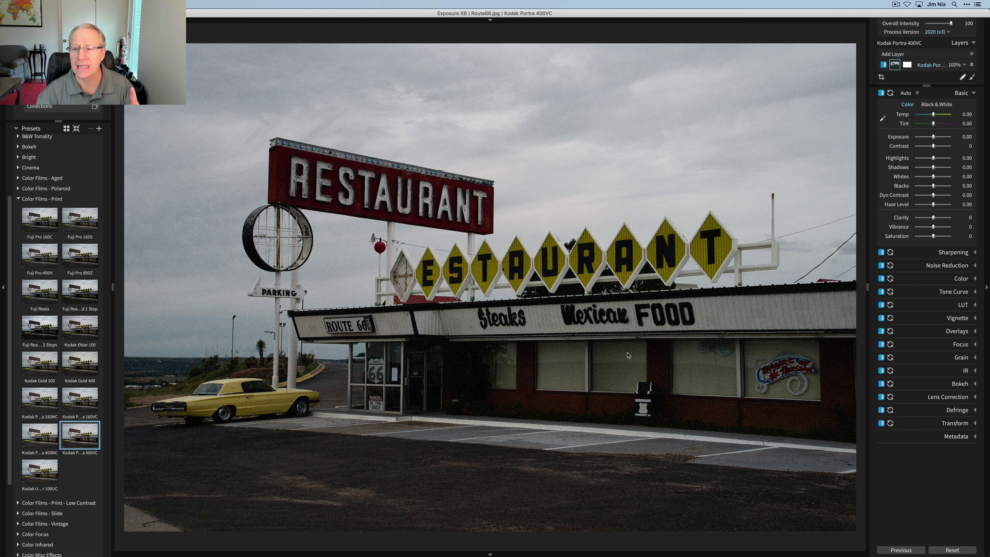
- Reset the film grain settings that came with the Kodak Portra 400VC preset
click(917, 359)
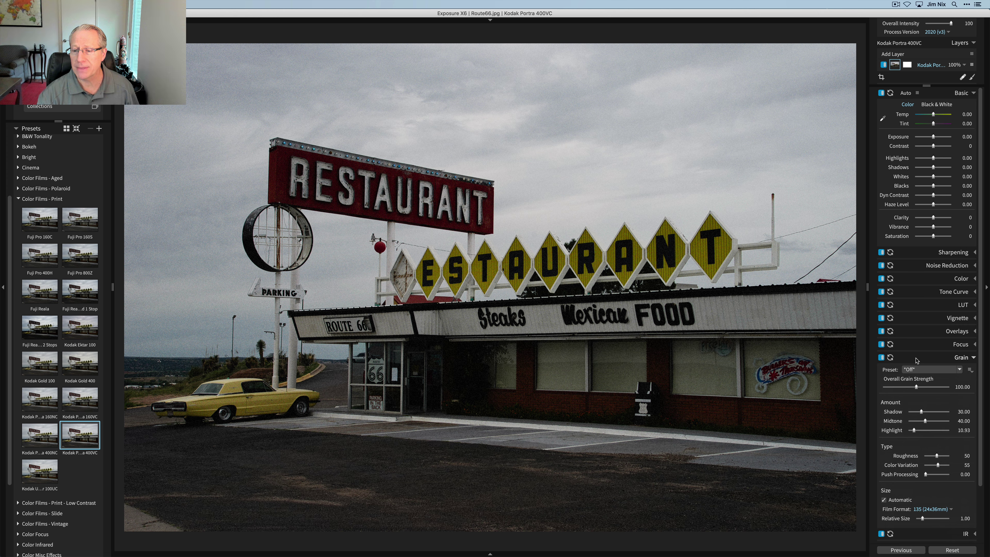
click(891, 359)
click(915, 358)
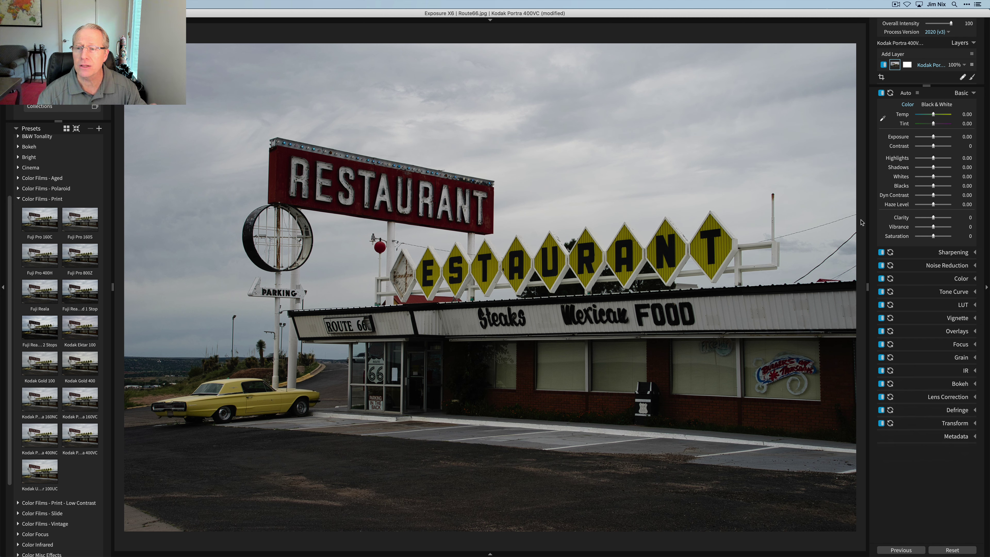
- Set the photo's Shadows to 68.54 and Highlights to -39.33
mouse_move(934, 168)
mouse_down()
mouse_move(945, 167)
mouse_move(927, 160)
mouse_up()
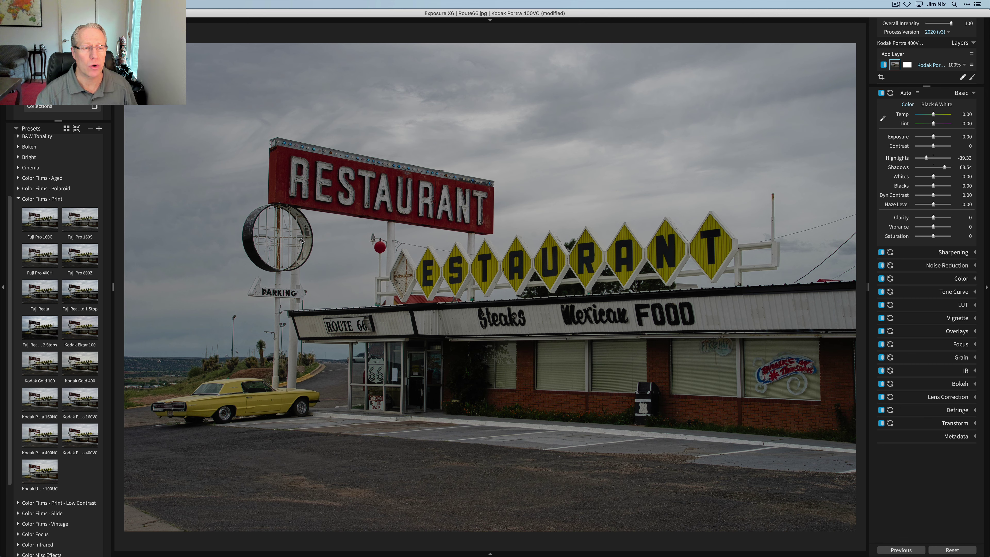
- Browse the preset list filtered by Color, B&W, Favorite and User, and return to showing all presets
scroll(59, 273, up, 5)
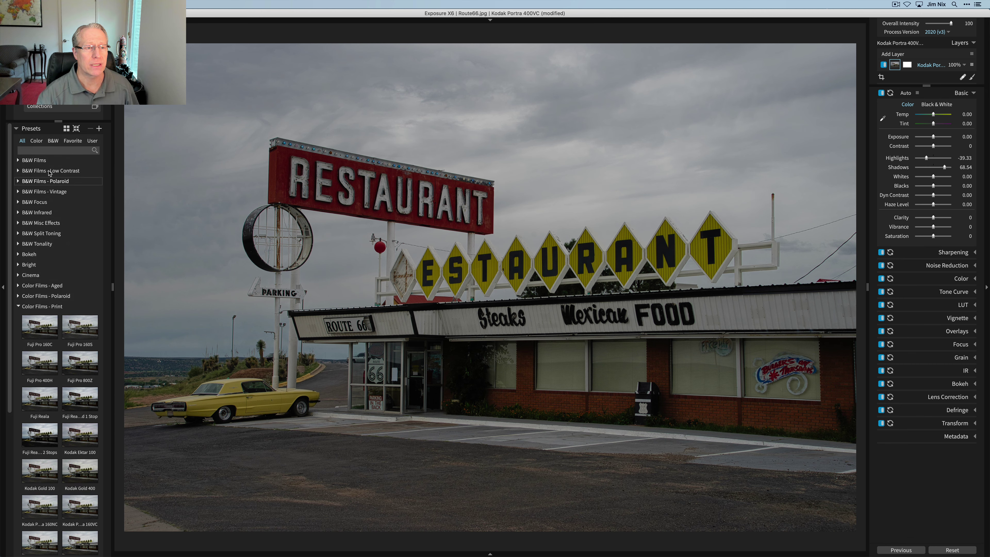
click(36, 141)
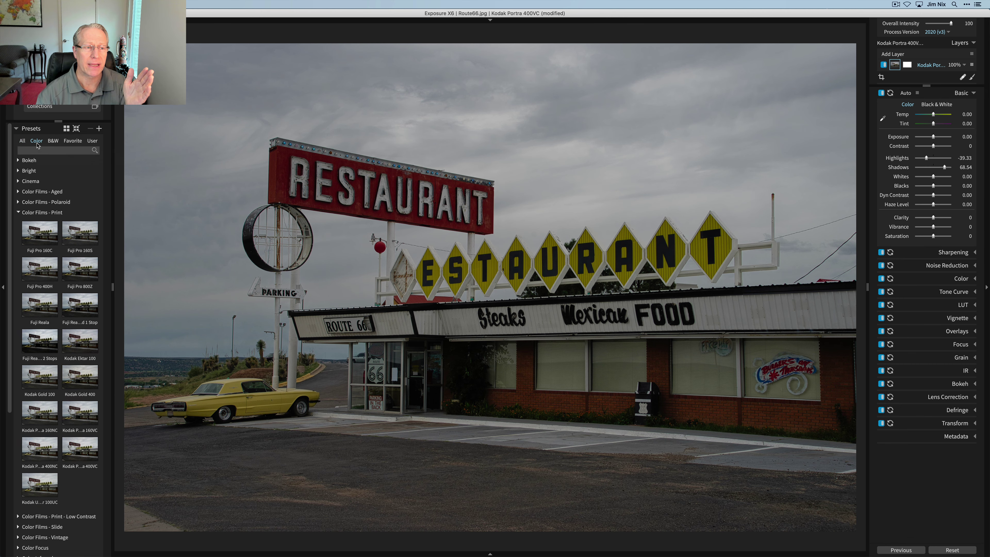
click(19, 213)
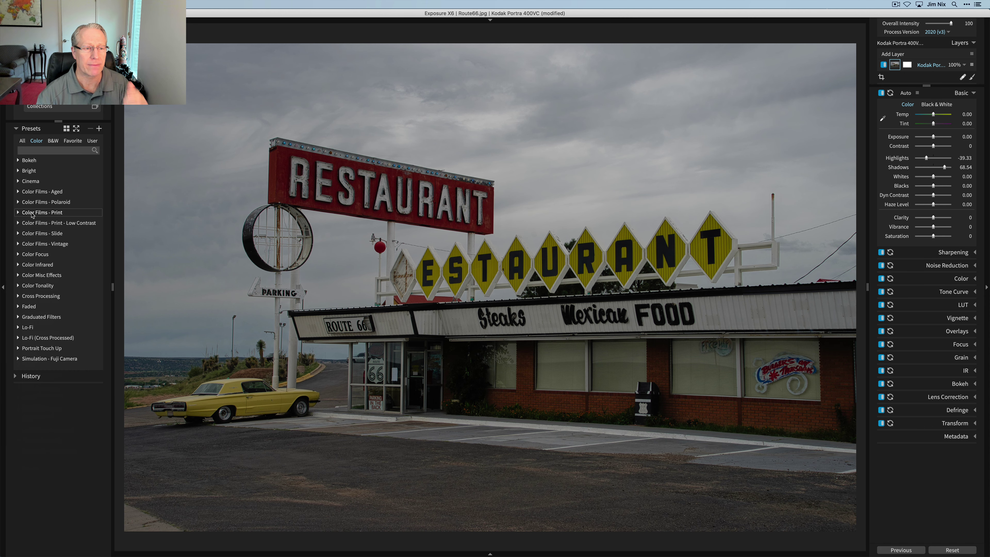
click(56, 144)
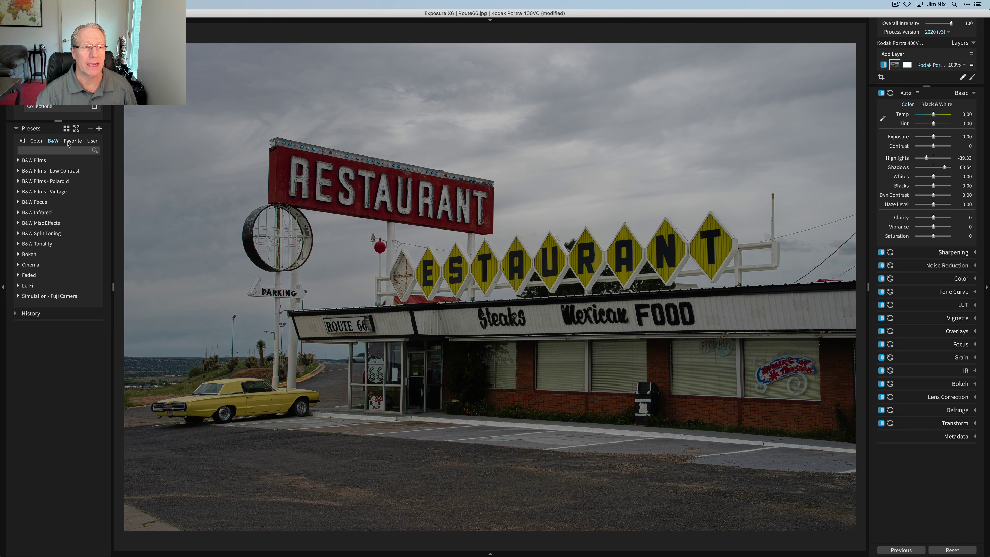
click(73, 142)
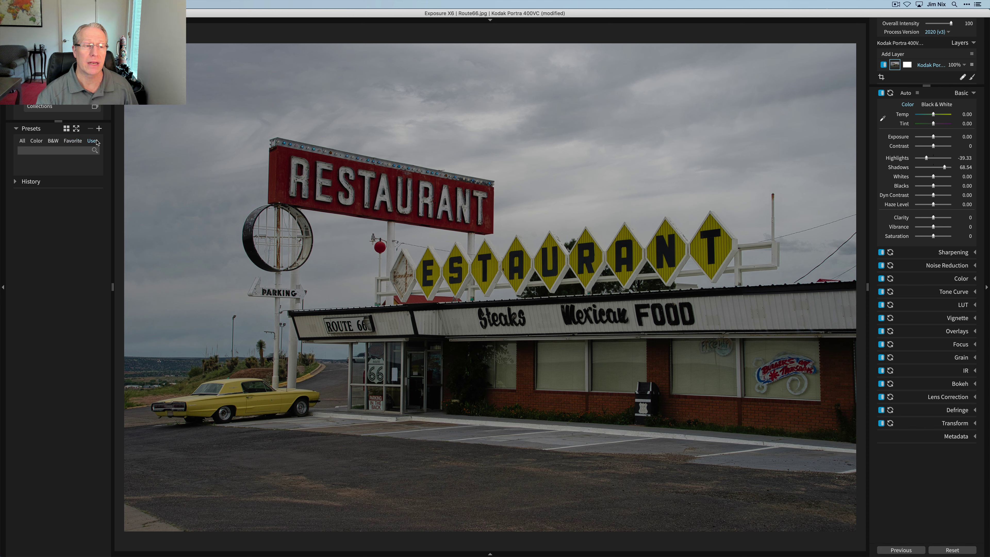
click(22, 141)
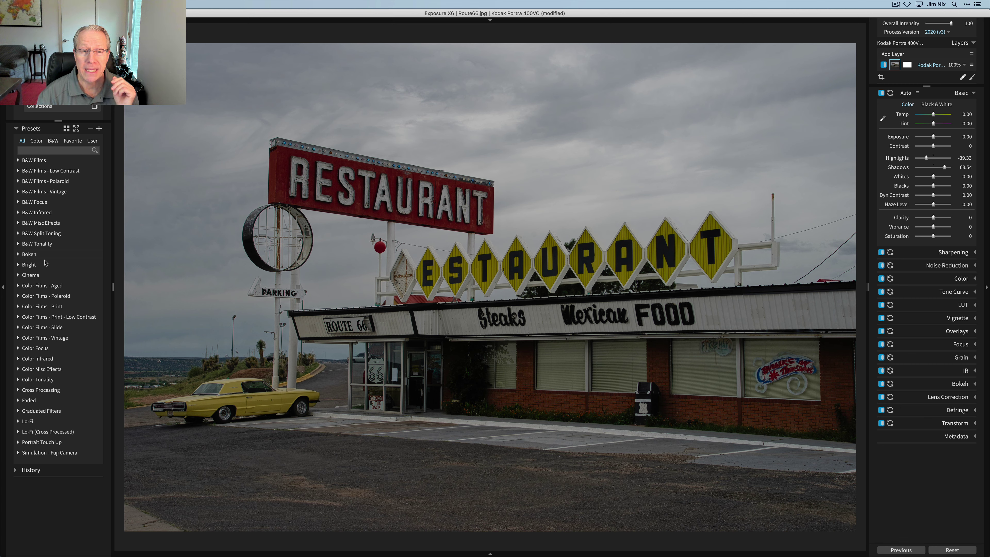
- Apply the Kodachrome 35mm (1936-1962) preset from Color Films - Vintage to the photo
click(19, 338)
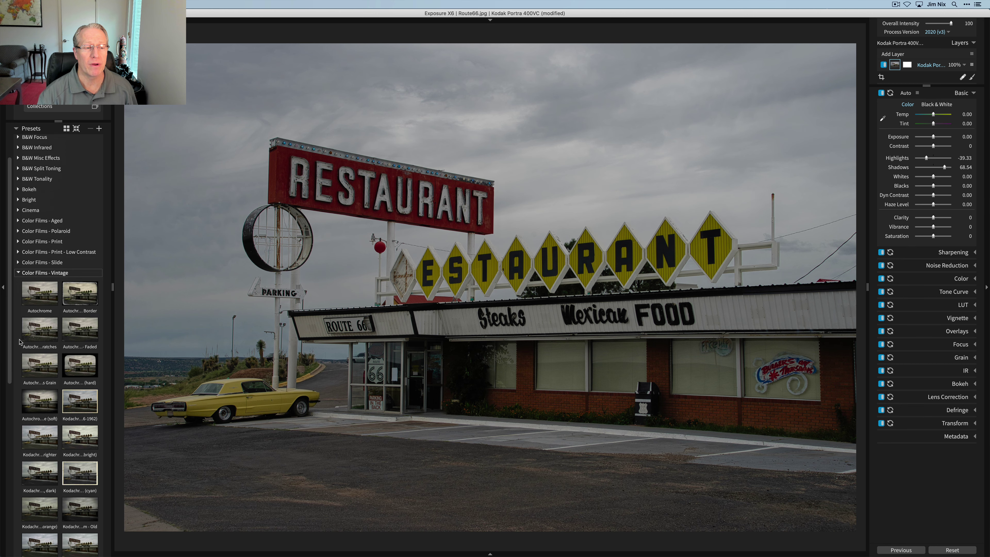
scroll(20, 341, down, 5)
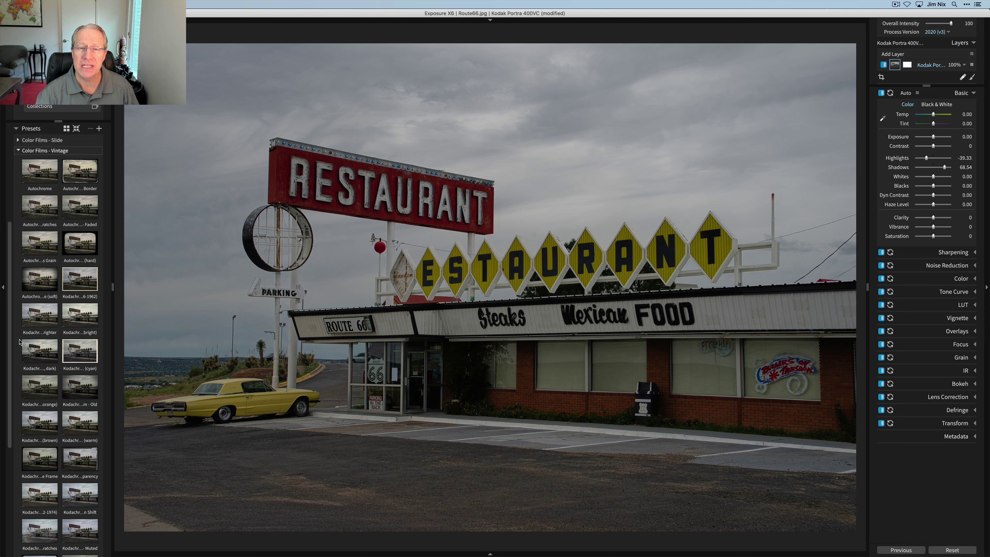
scroll(19, 341, up, 1)
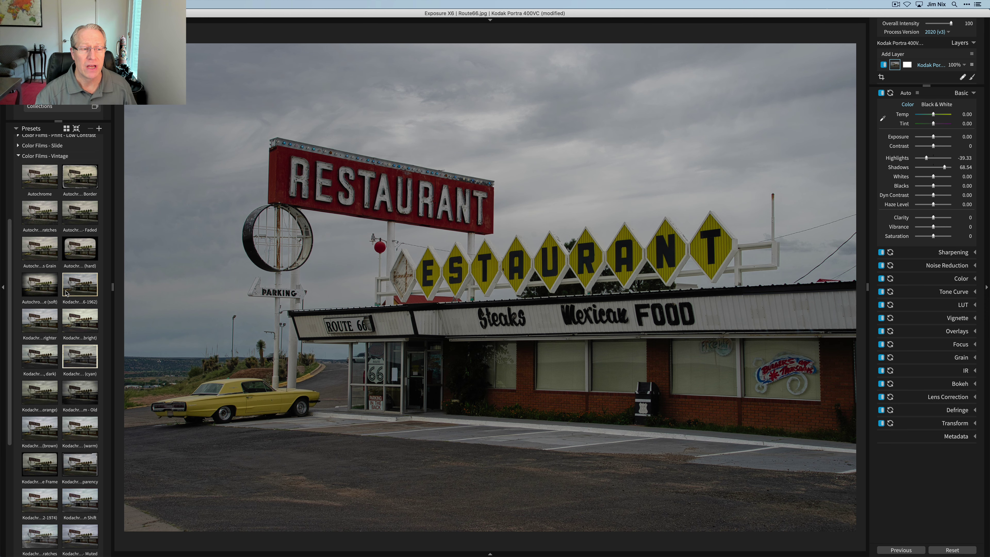
click(74, 288)
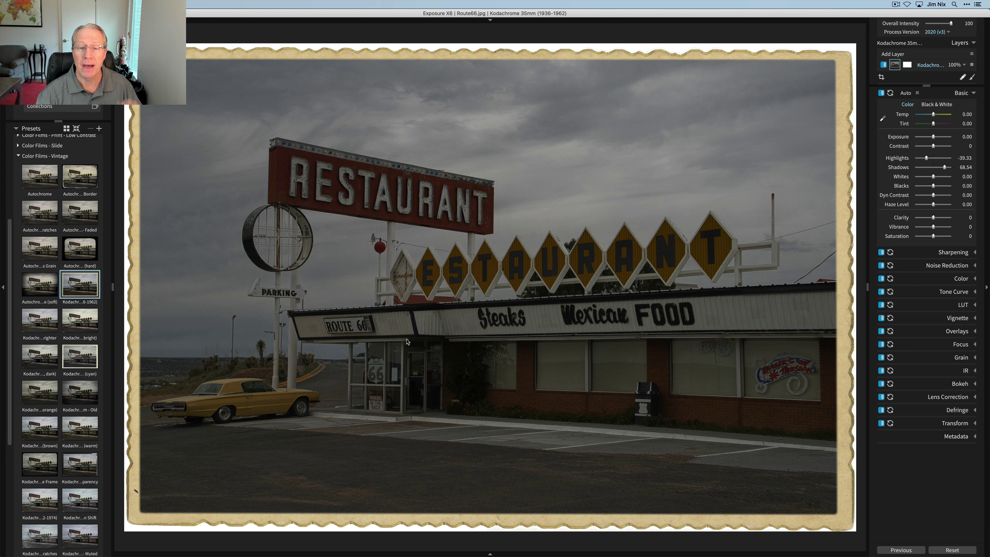
- Try the Print 2 border in the Overlays settings and switch back to Print 1
click(932, 93)
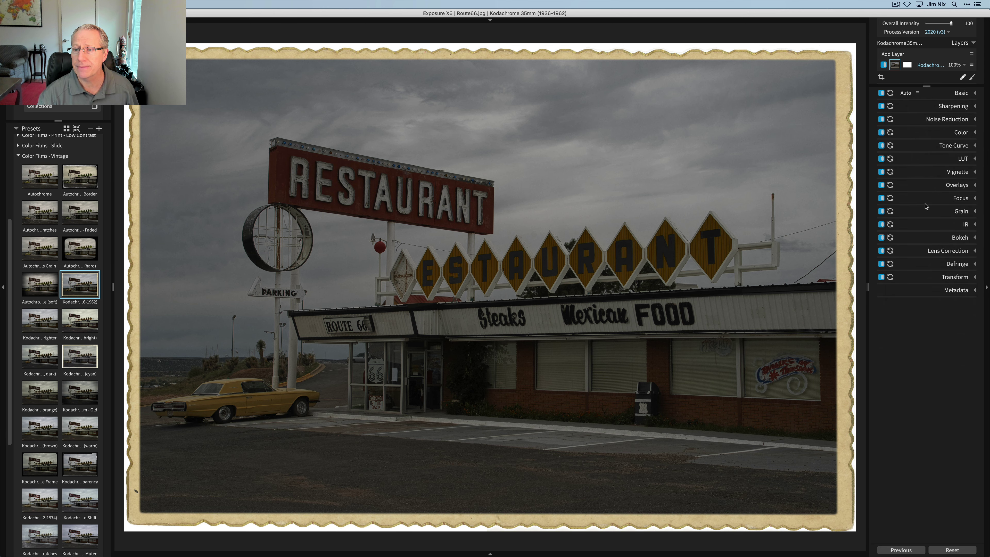
click(927, 186)
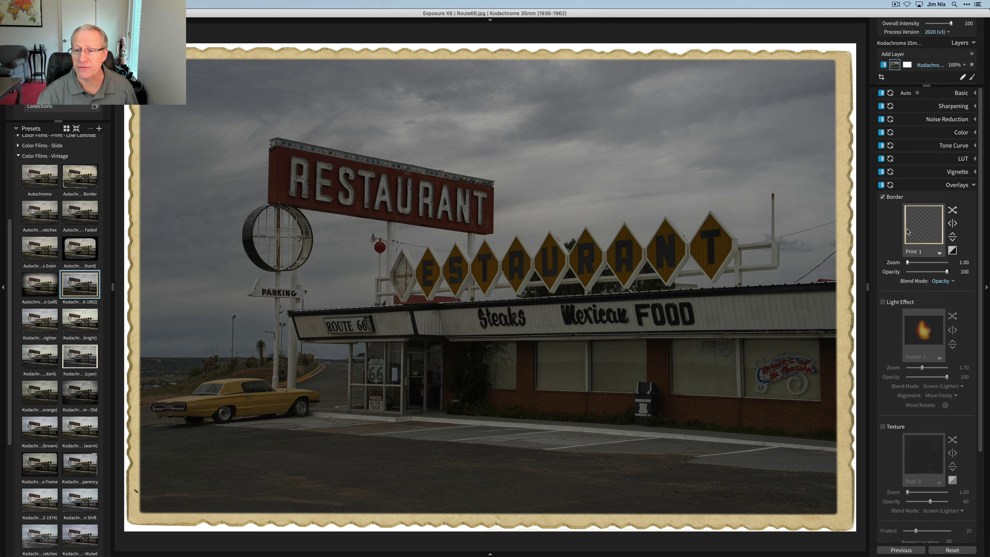
click(939, 252)
click(897, 291)
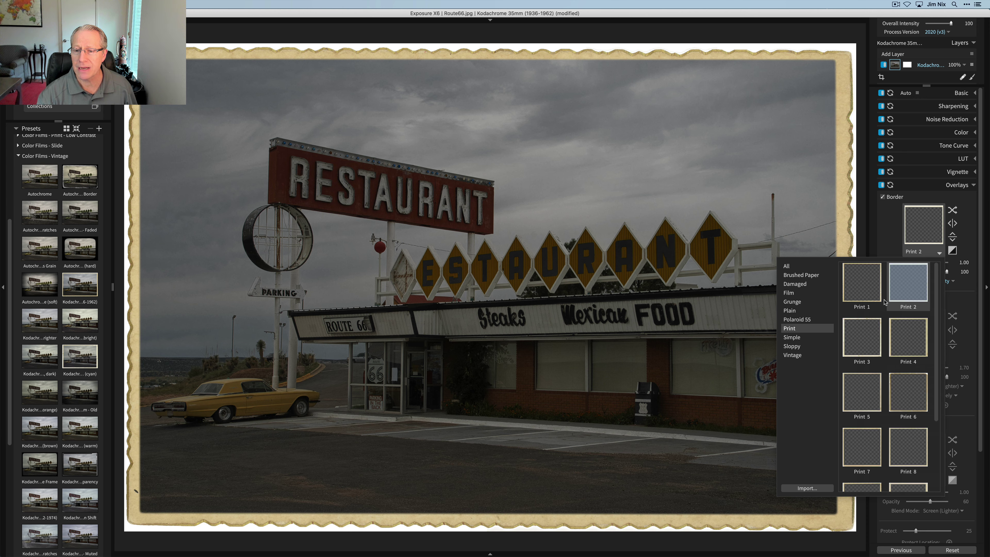
scroll(884, 302, down, 2)
scroll(885, 302, up, 2)
click(862, 282)
- Try the Film 2 border with its zoom raised to 1.50, and replace it with Film 1
click(790, 293)
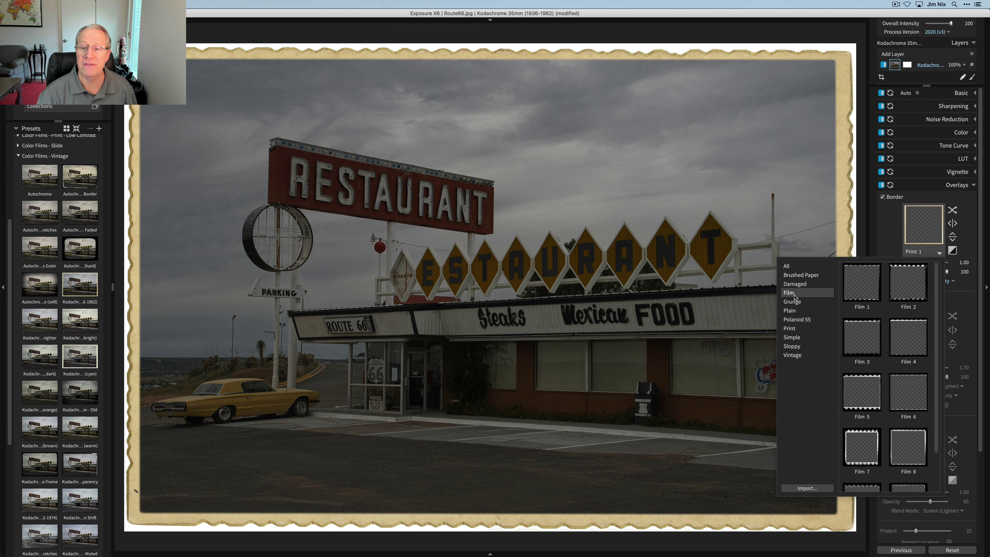
double_click(904, 282)
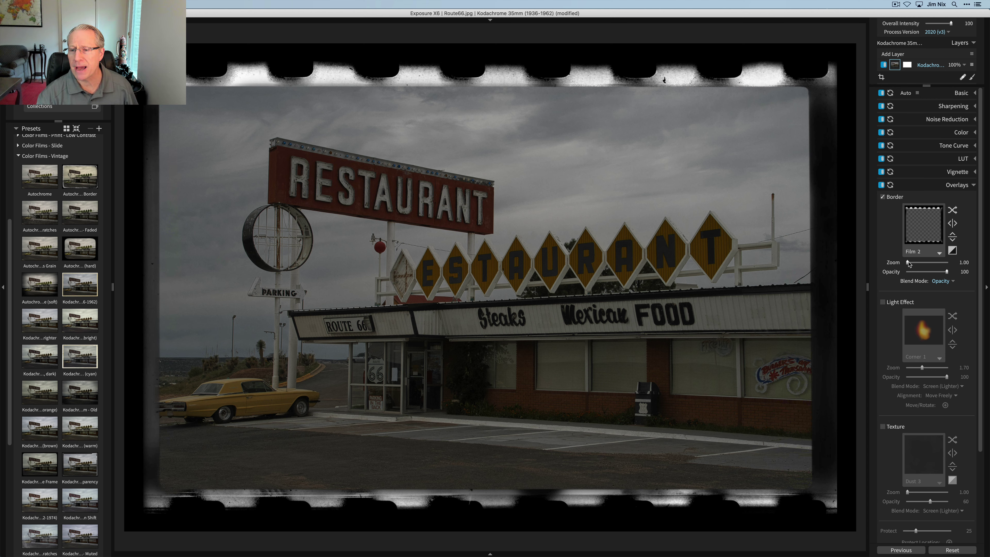
drag(909, 262, 948, 262)
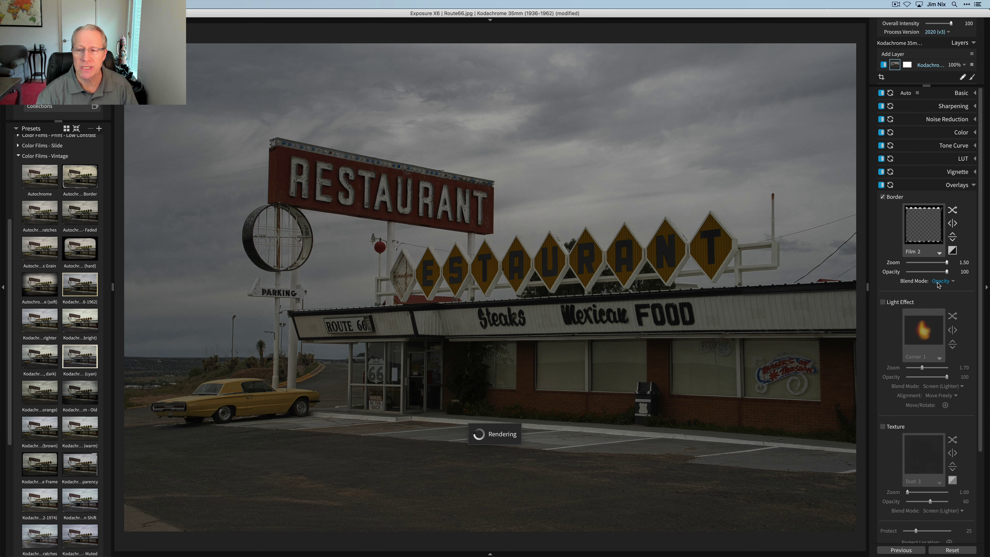
click(924, 236)
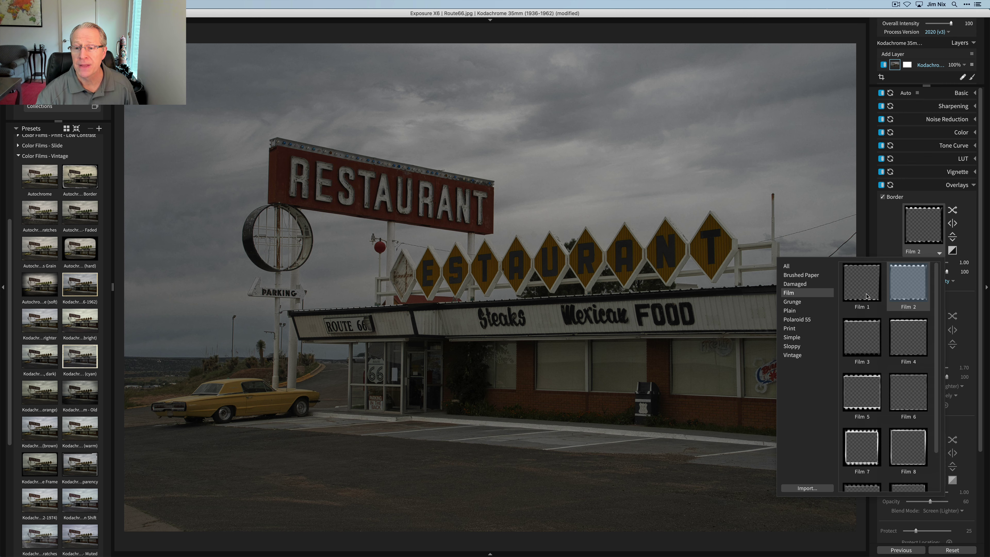
click(867, 296)
- Change the border to Grunge 2 with a zoom of 1.07 and an opacity of 61
click(794, 302)
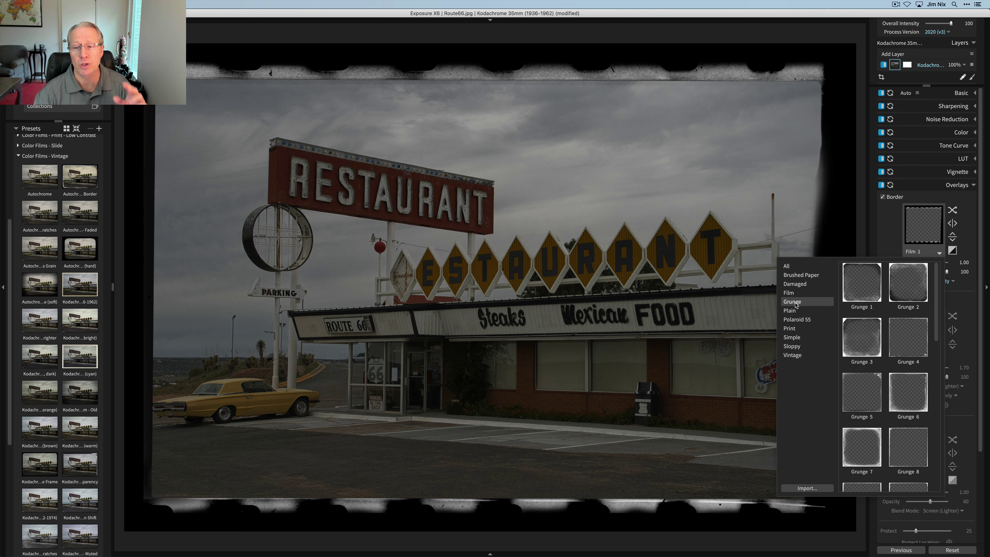
click(909, 283)
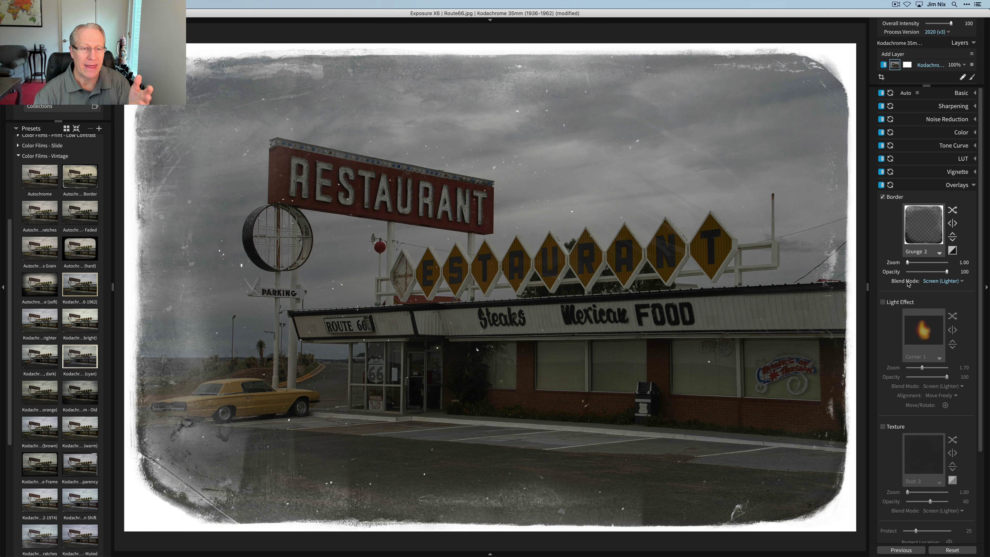
drag(908, 262, 931, 272)
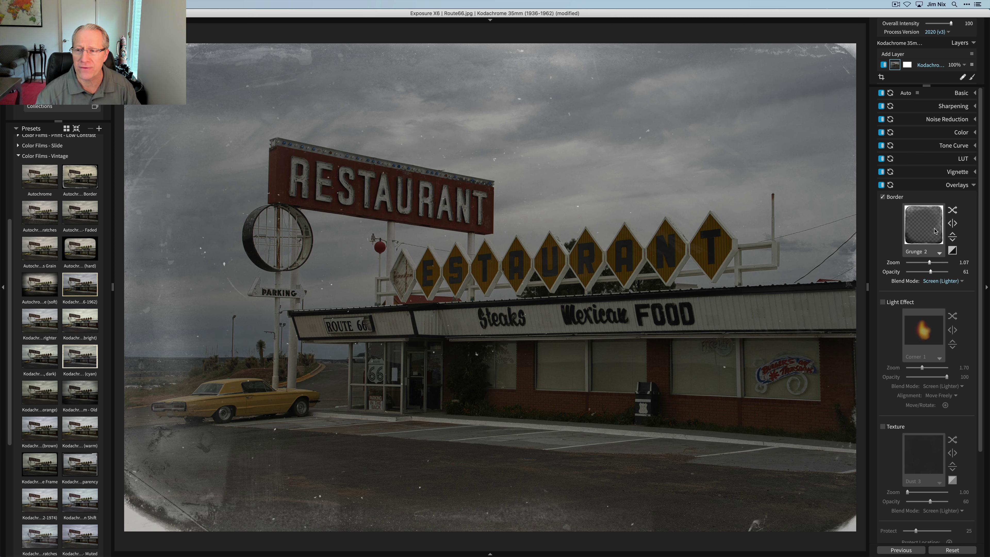
- Reset all of the photo's adjustments and try the Color Misc Effects presets Deep Blue Sky and Blue and Yellow
click(918, 186)
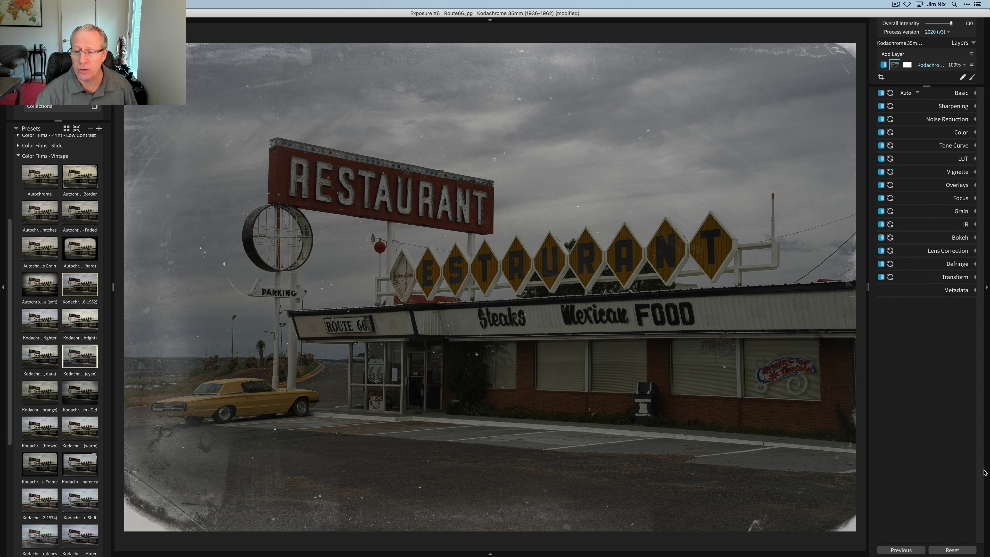
click(947, 550)
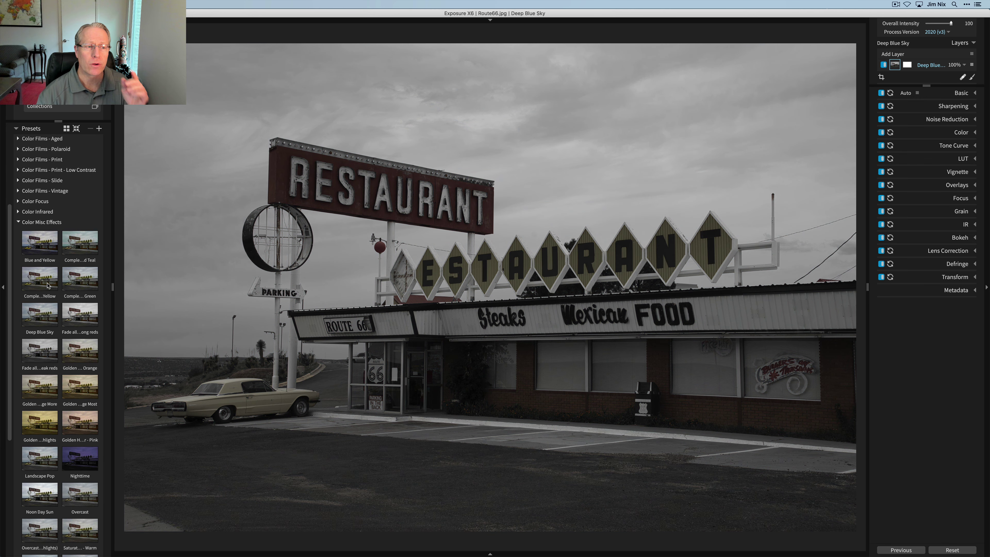
click(44, 242)
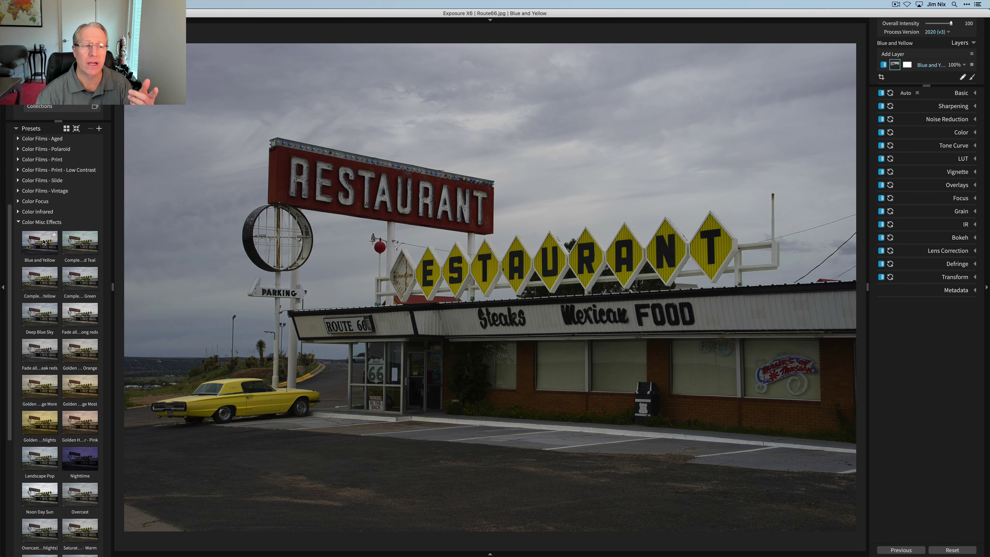
- Try the Golden Hour - Orange More and Landscape Pop presets from Color Misc Effects on the photo
scroll(44, 242, down, 1)
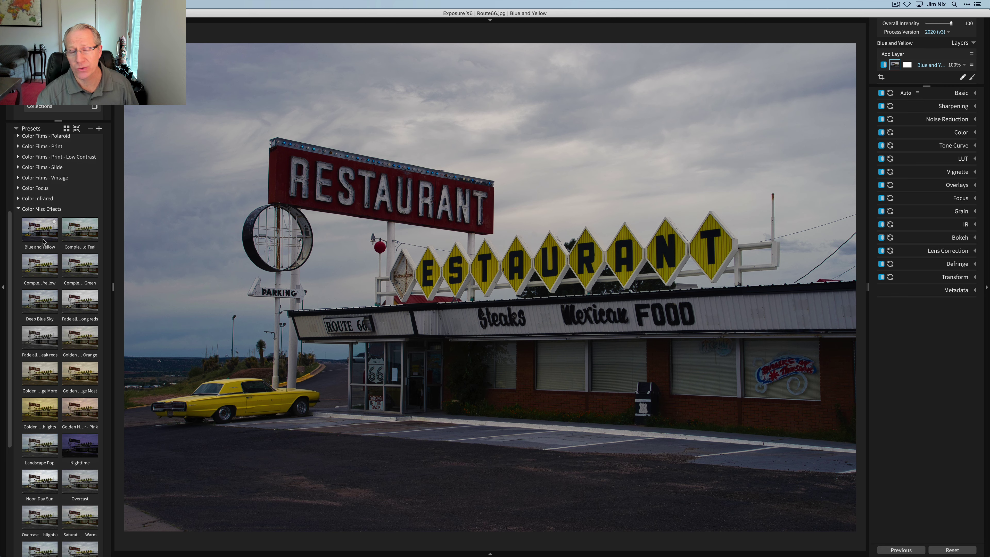
click(43, 380)
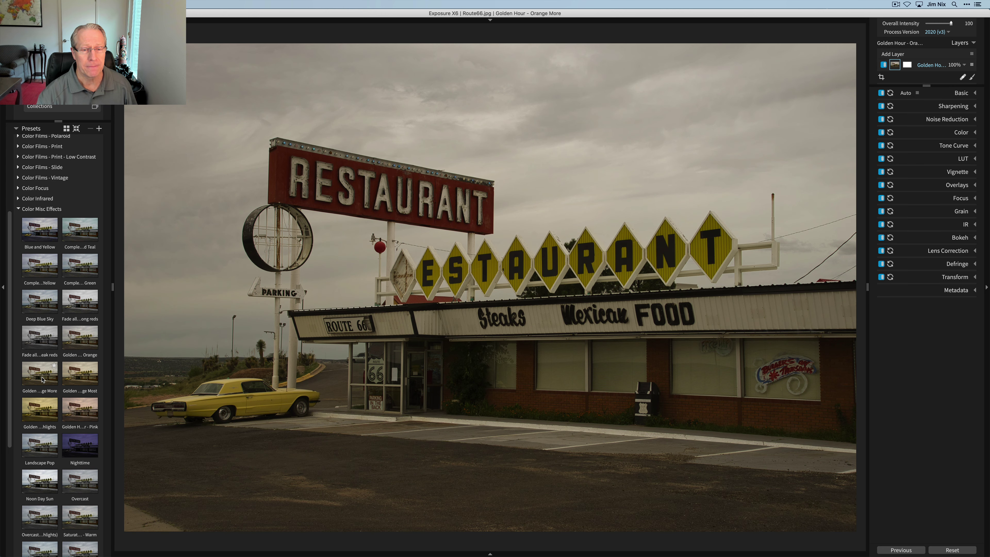
scroll(43, 380, down, 10)
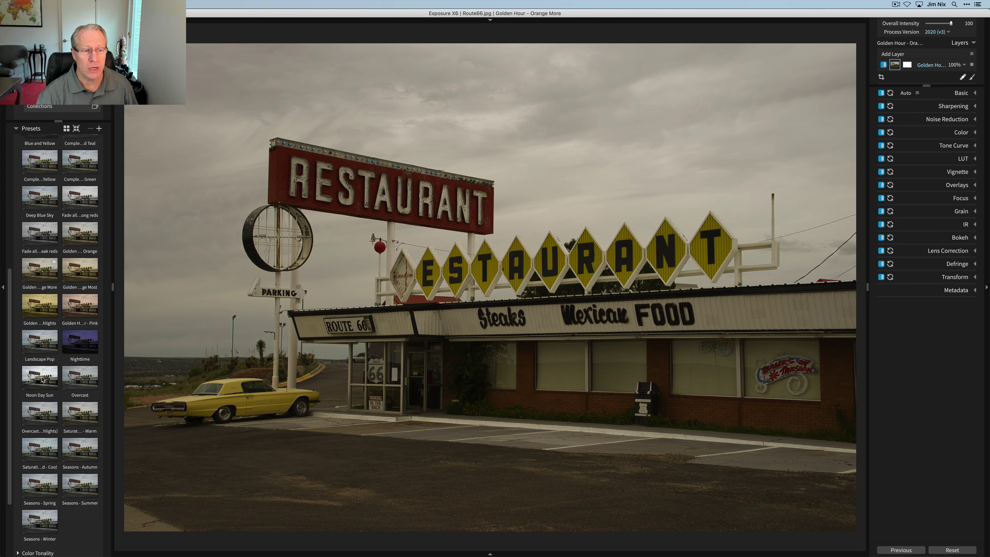
click(32, 305)
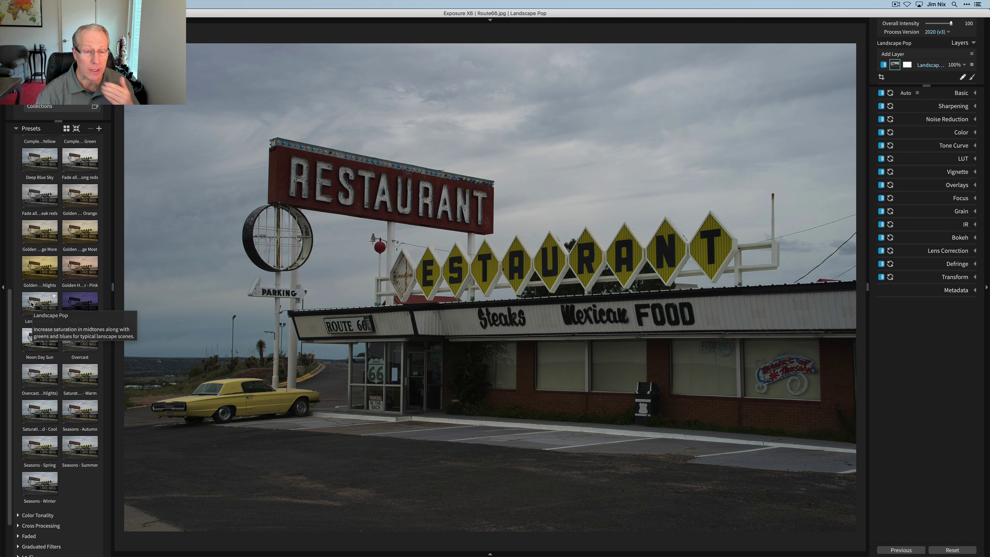
- Try the Noon Day Sun, Saturation Increased - Warm and Saturation Muted - Cool presets on the photo
scroll(59, 370, down, 2)
click(73, 398)
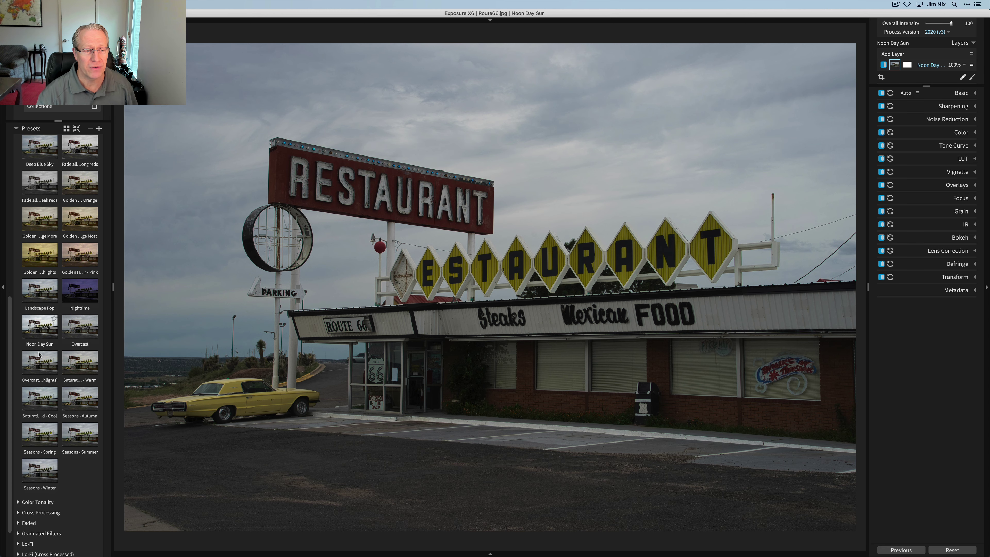
click(77, 374)
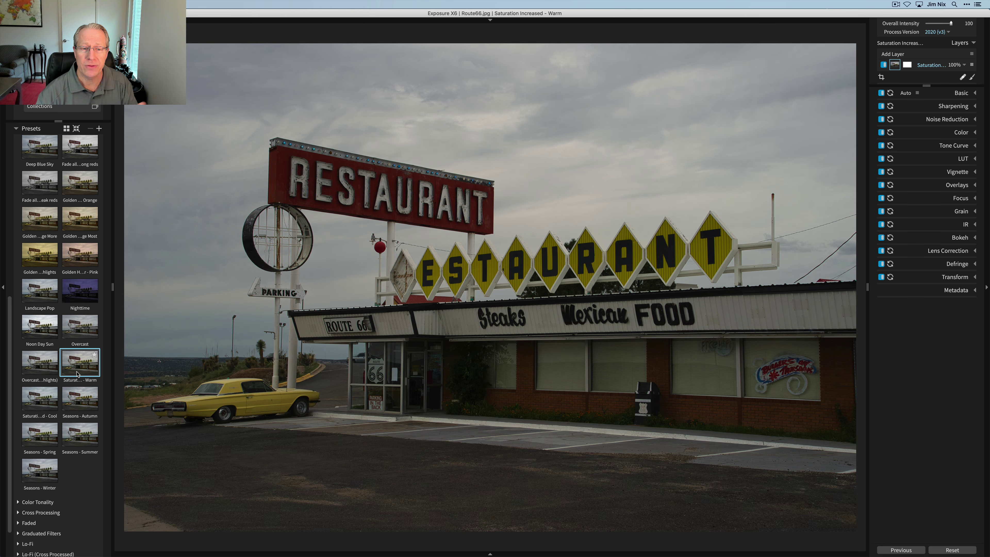
click(34, 404)
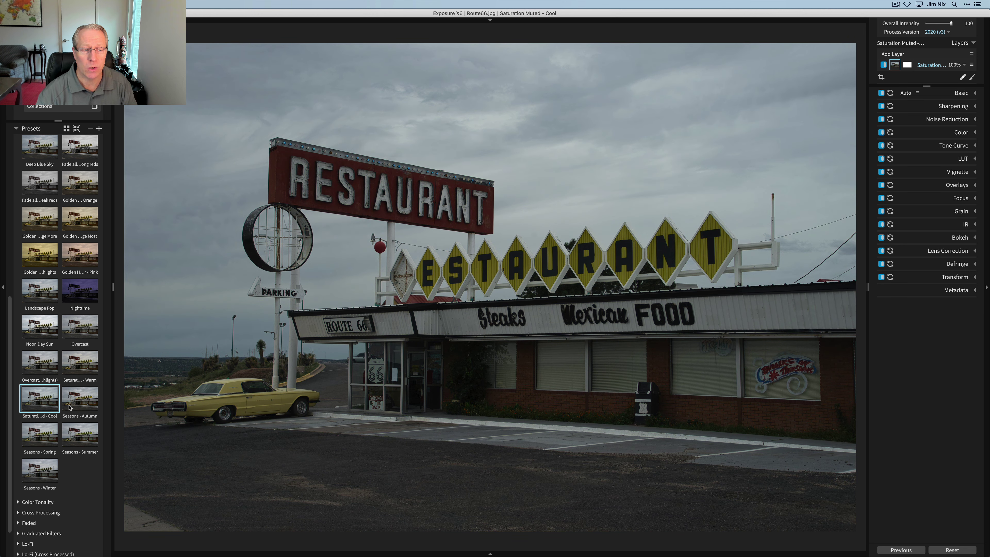
- Compare the Seasons presets Autumn, Spring and Summer, and apply Seasons - Winter
click(77, 406)
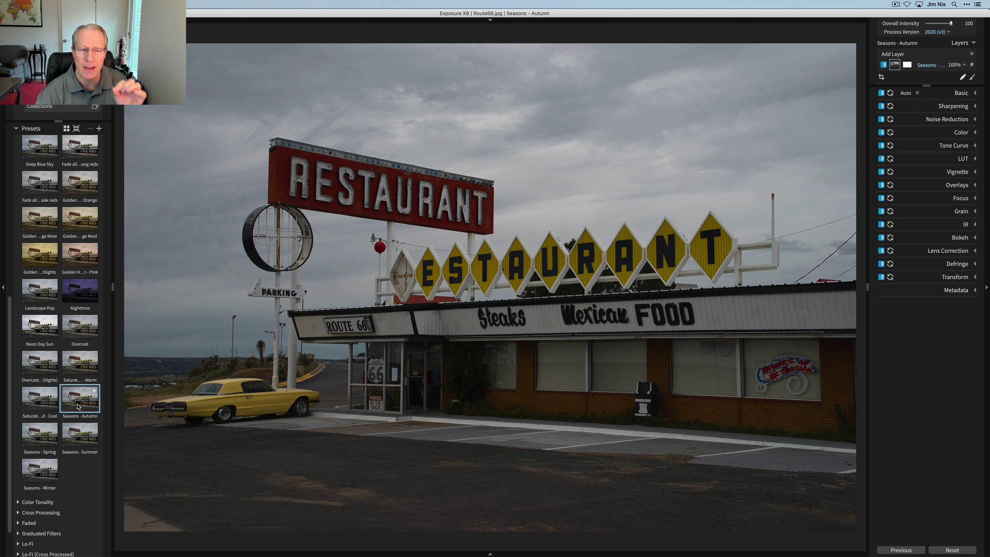
click(37, 434)
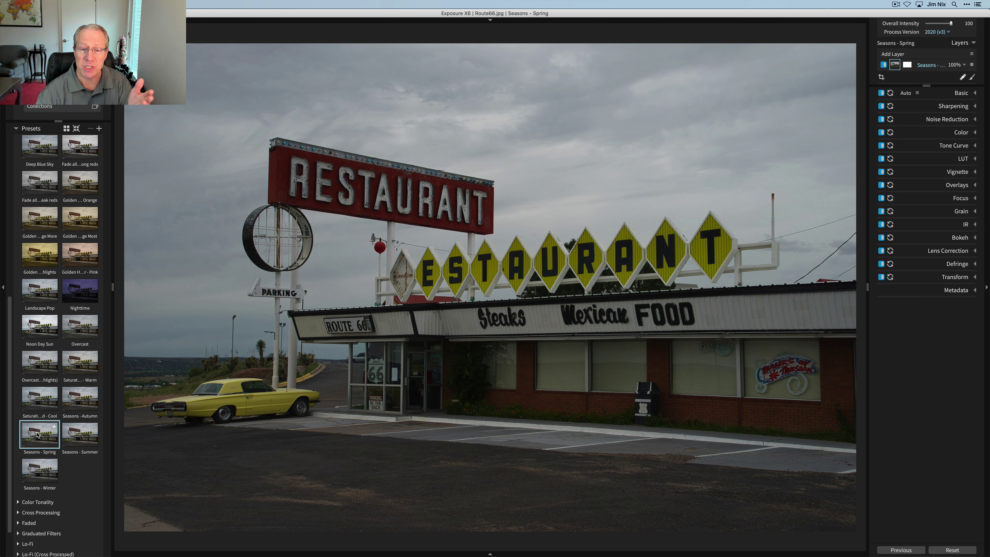
click(78, 433)
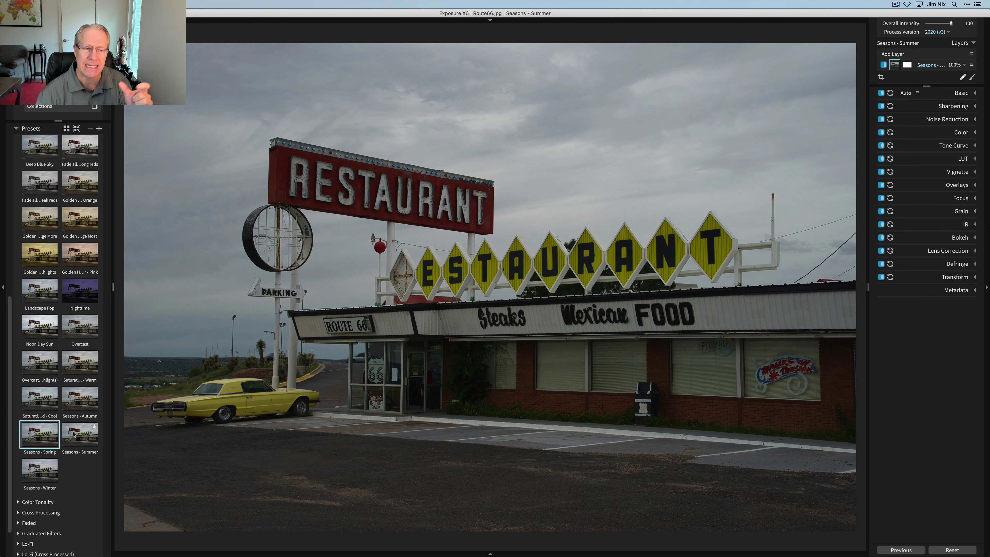
click(42, 466)
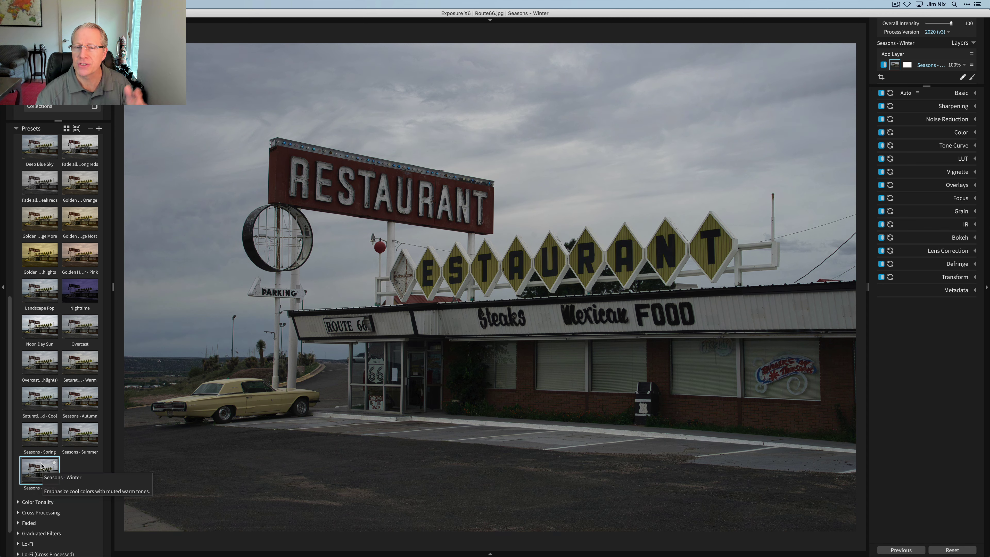
scroll(42, 466, up, 5)
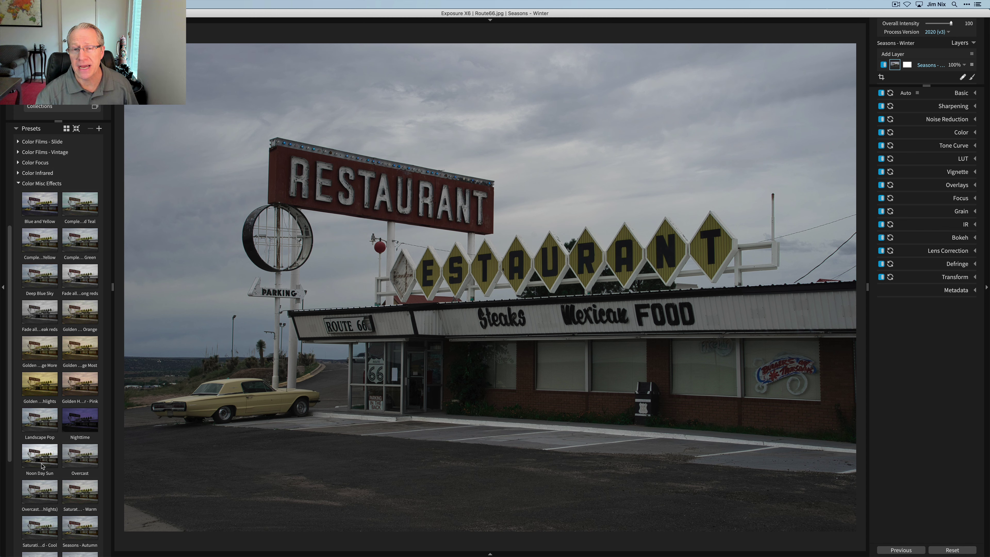
- Collapse the preset categories and try the Agfa RSX II 100 - Light Leak preset from Lo-Fi
click(76, 128)
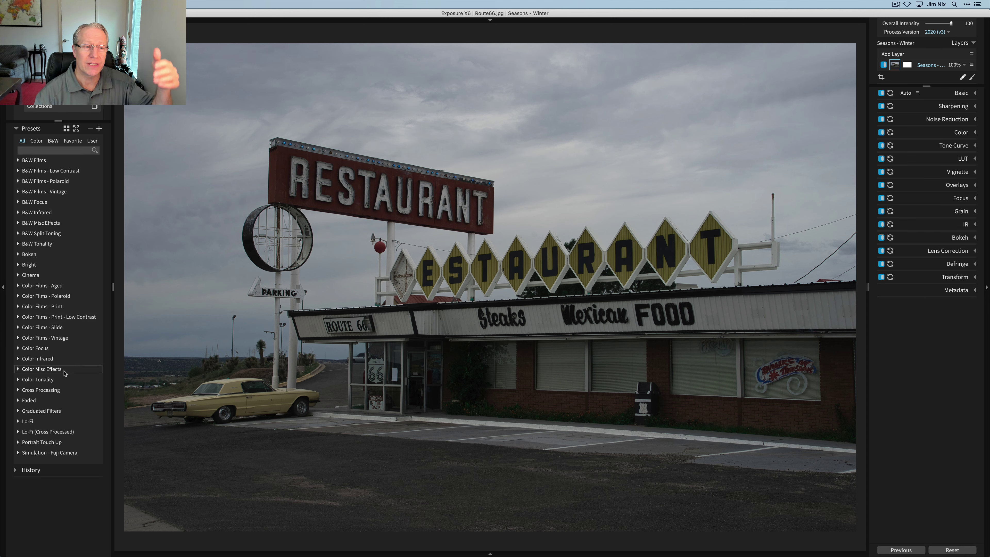
click(30, 422)
scroll(30, 424, down, 5)
scroll(29, 425, down, 8)
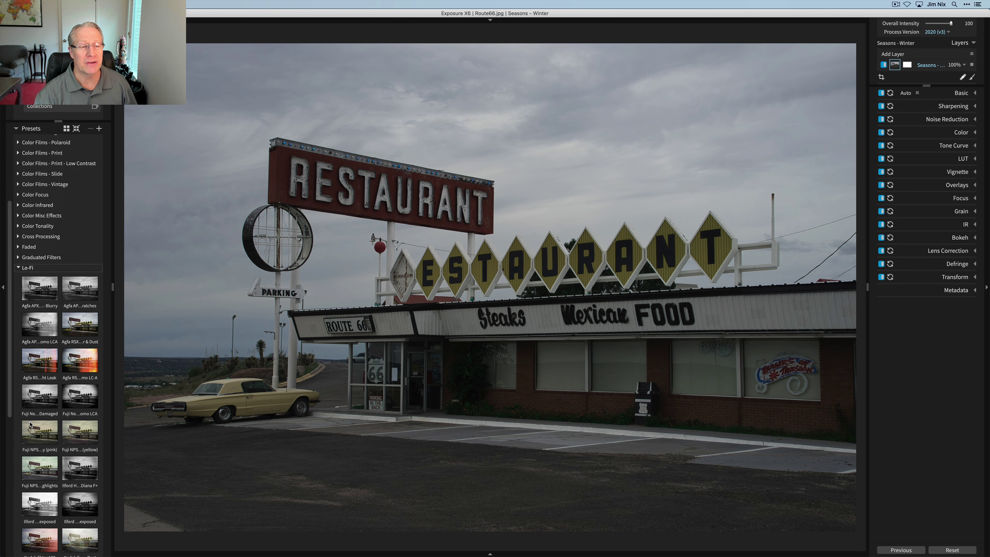
click(42, 281)
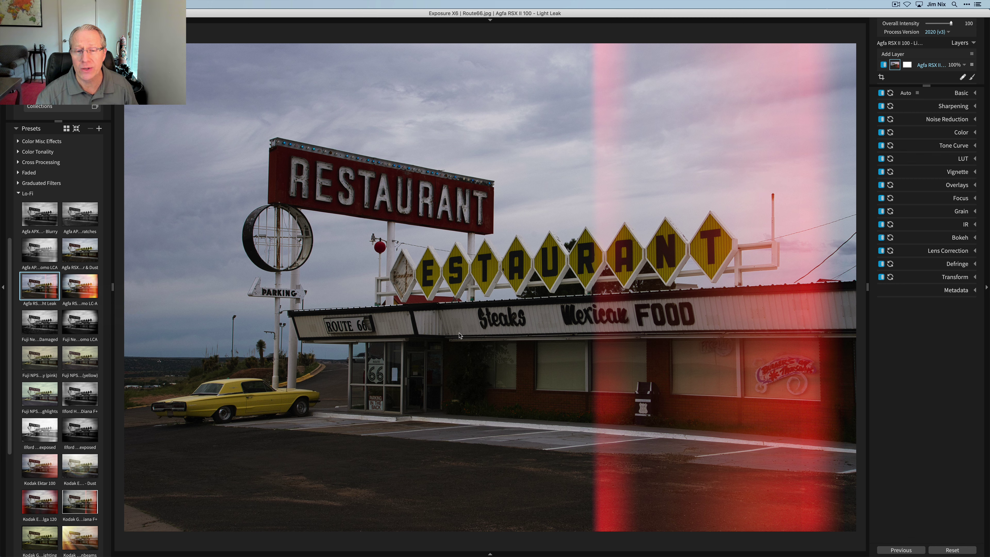
- Try the Agfa RSX II 100 - Lomo LC-A preset and lower its overall intensity to 48
click(76, 284)
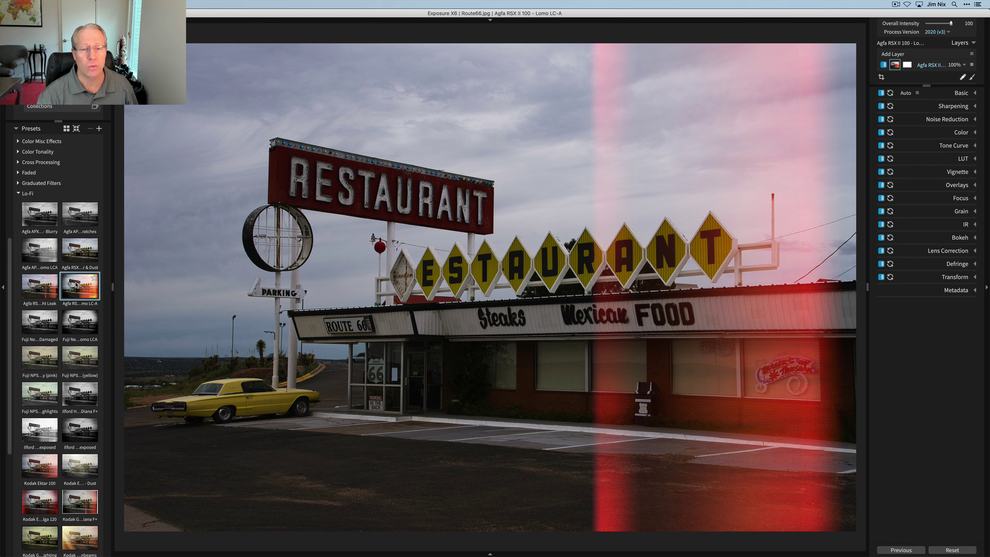
scroll(77, 284, up, 2)
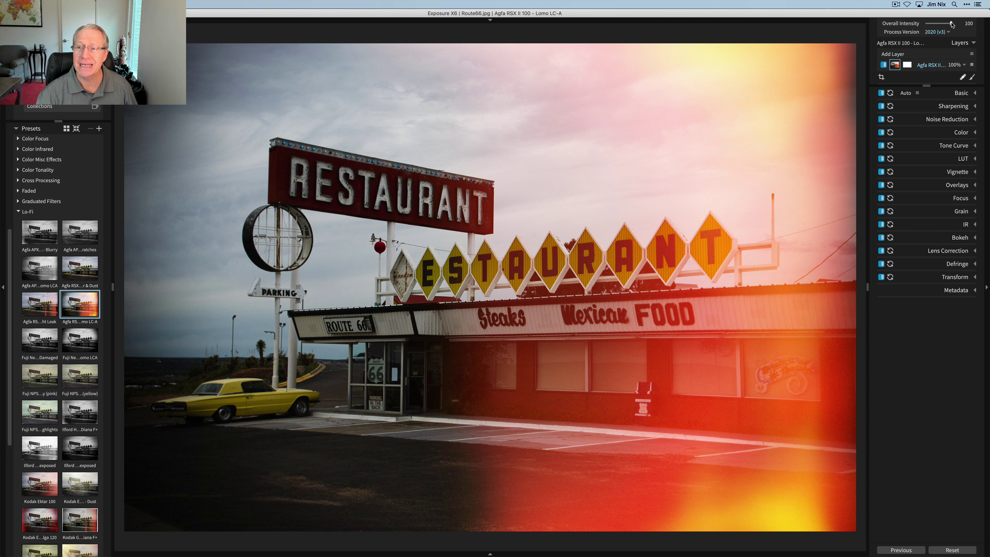
drag(951, 25, 939, 24)
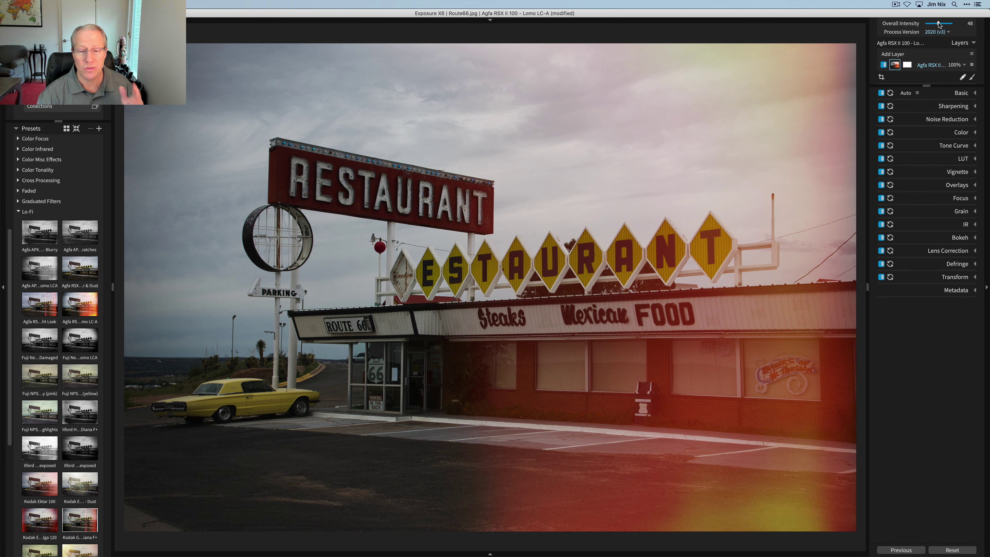
- Try the Lo-Fi presets Kodak Gold - Diana F+, Kodak Ektar 100 - Holga 120 and the Kodak sunbeams look
scroll(91, 421, down, 3)
click(91, 422)
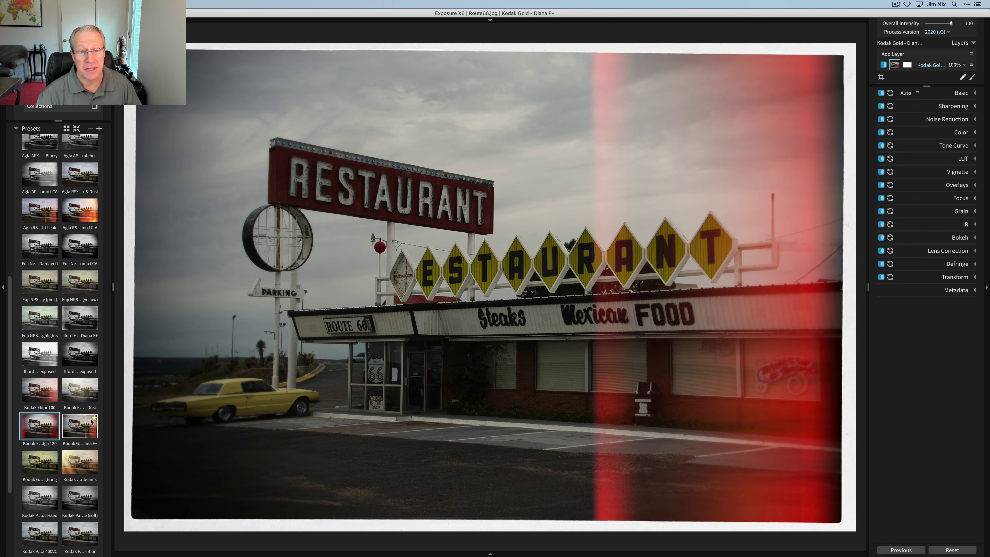
click(38, 421)
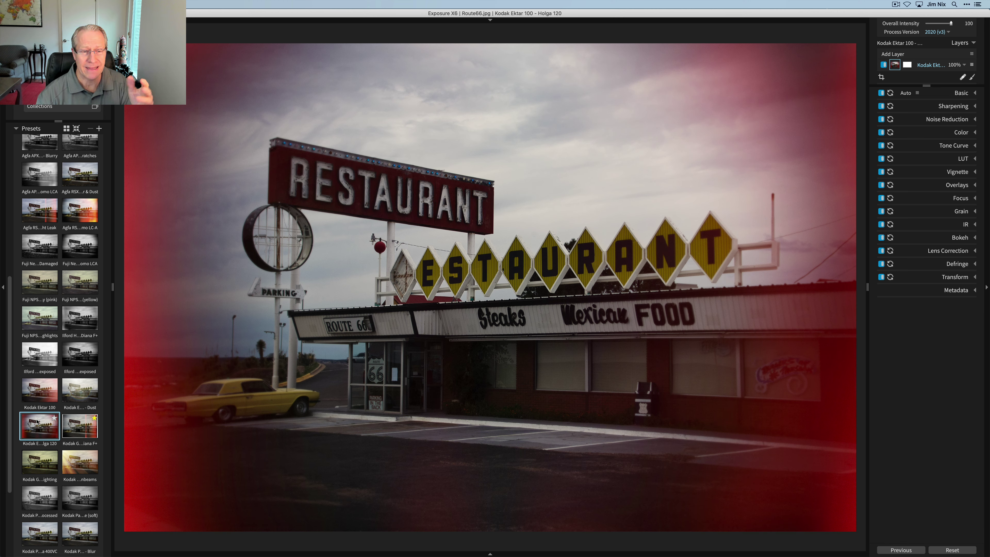
click(80, 456)
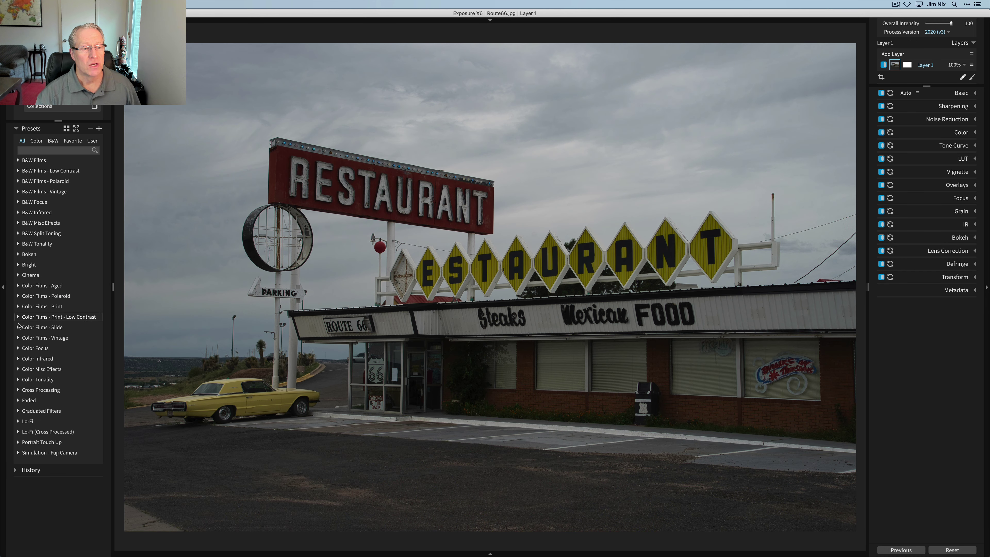
- Apply the Fuji Velvia 50 preset from Color Films - Slide and compare it with the original photo
click(27, 329)
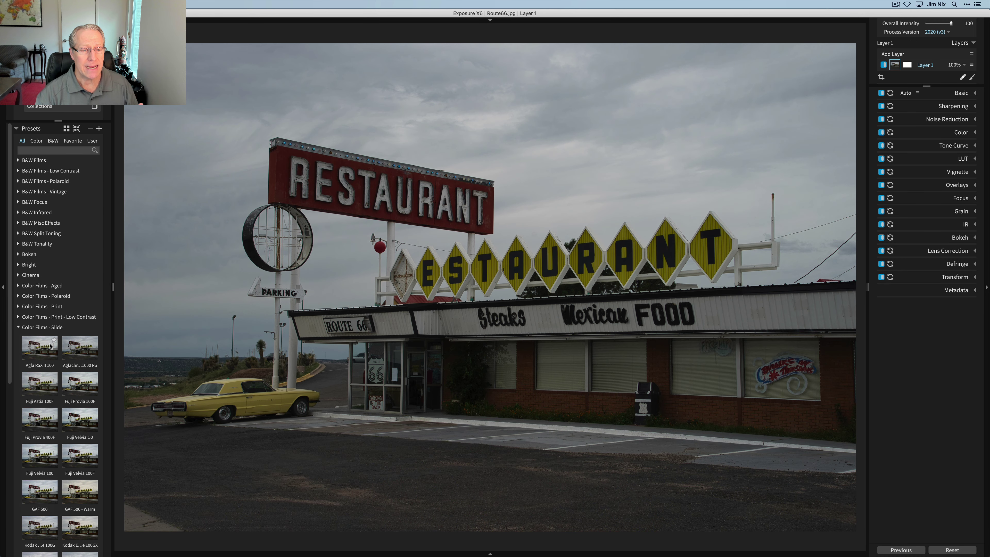
click(81, 422)
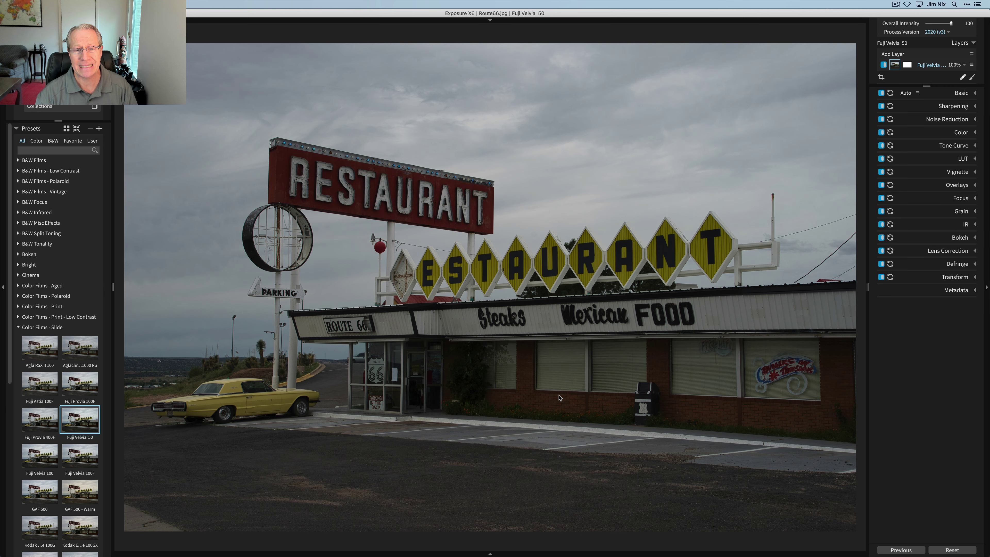
key(backslash)
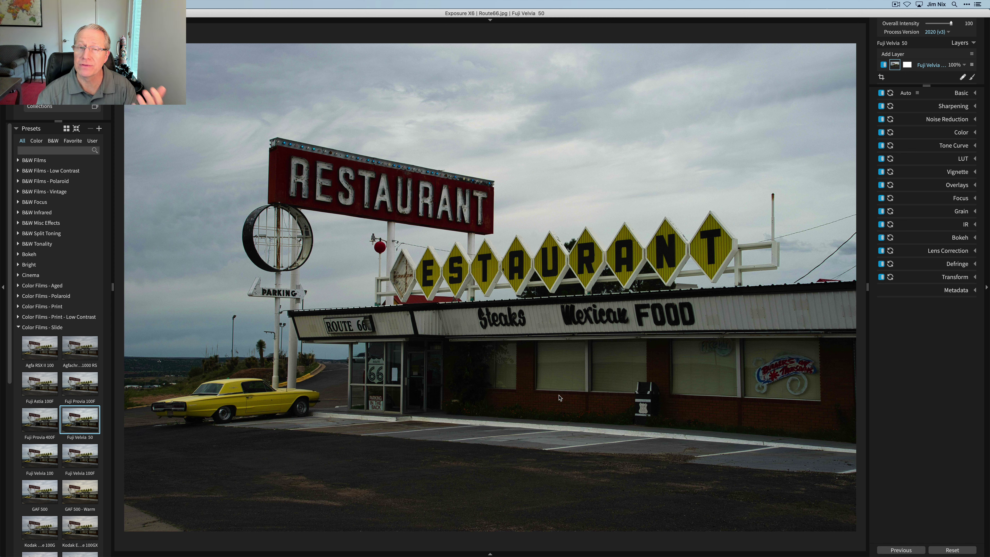
- Add a second layer above the Fuji Velvia 50 layer and apply the Freelens - Tilted Oval preset from Bokeh
click(893, 54)
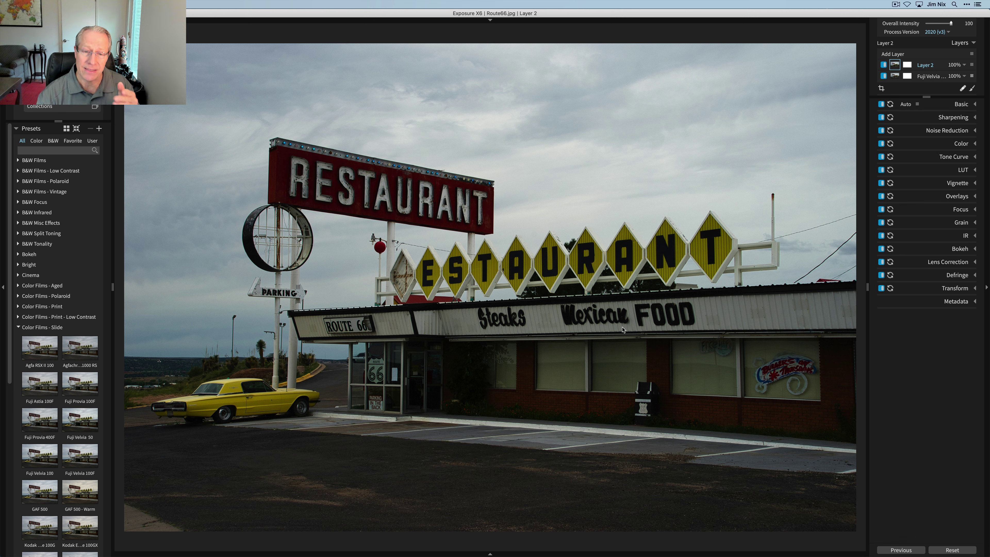
click(18, 328)
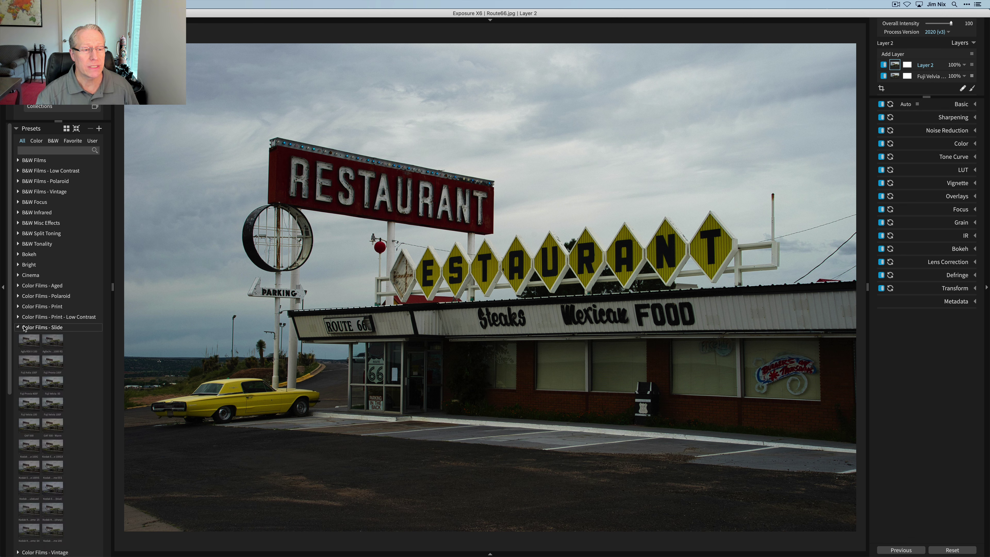
click(27, 256)
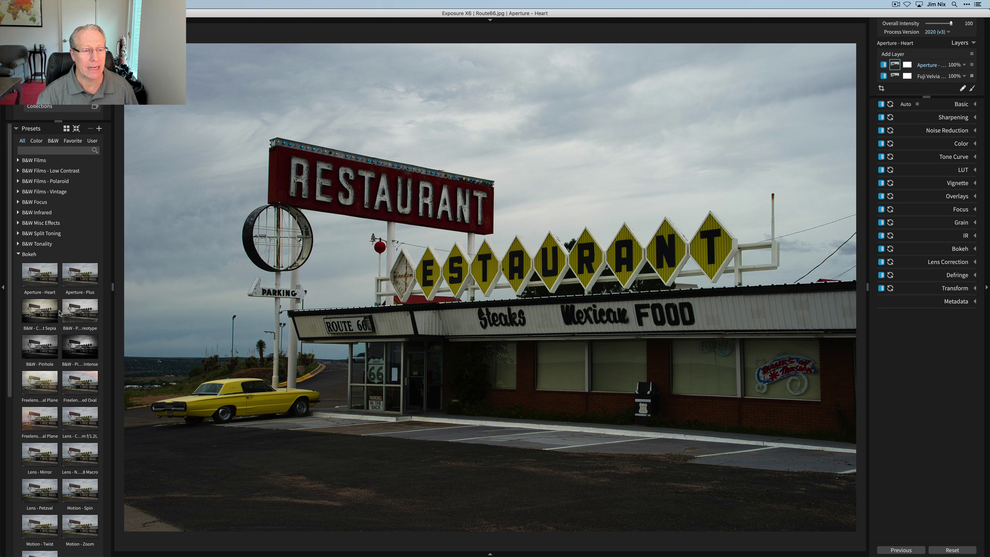
click(77, 387)
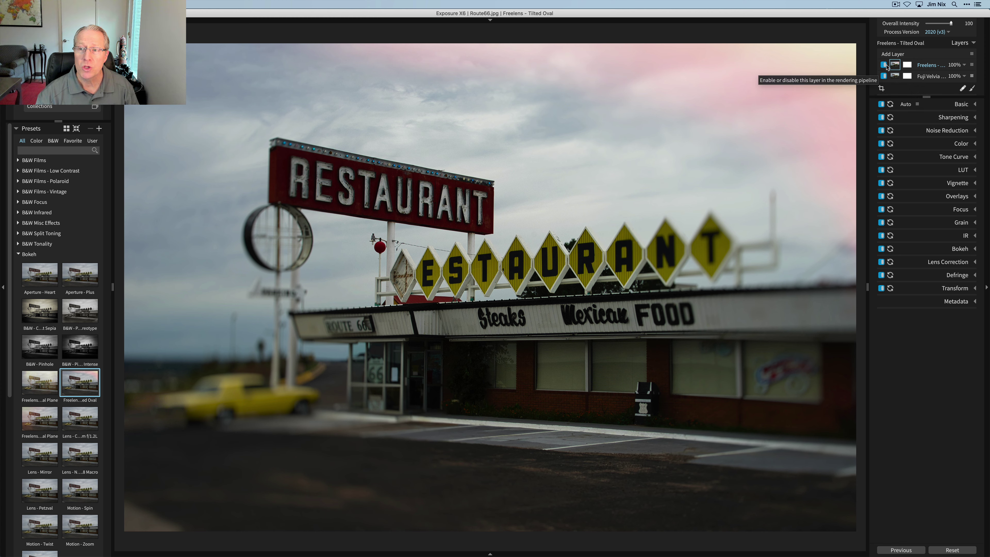
- Compare the contributions of the Freelens and Fuji Velvia layers by switching each one off and on
click(883, 65)
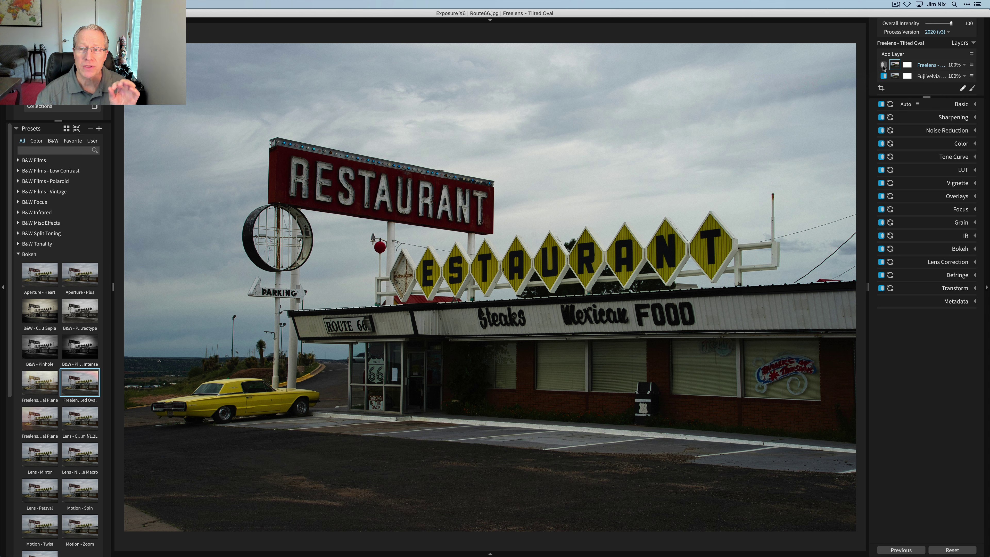
click(883, 65)
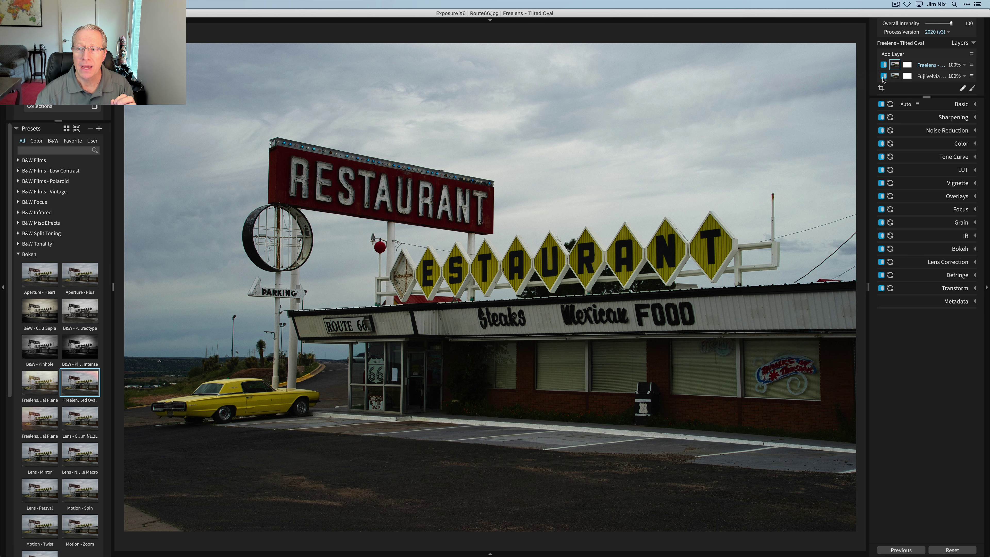
click(884, 77)
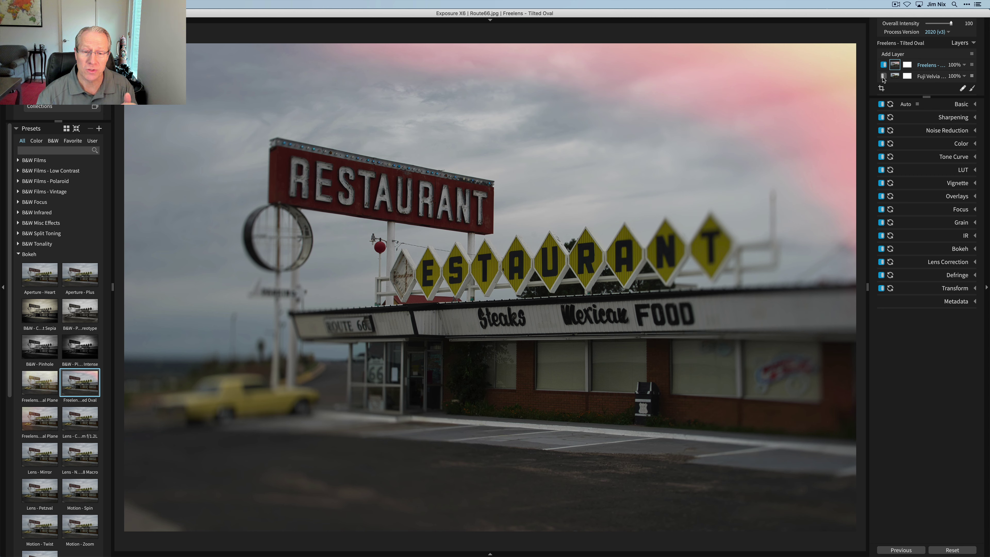
click(884, 76)
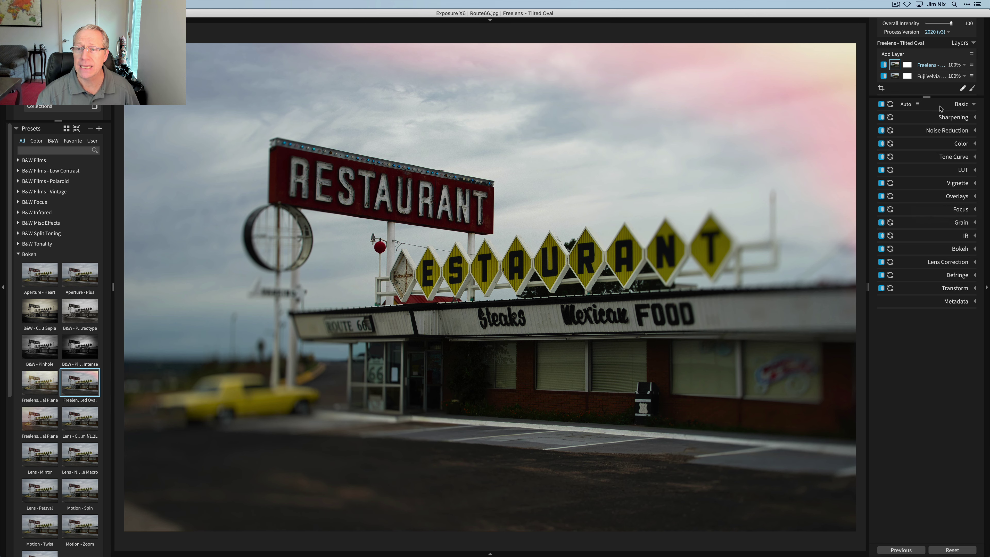
- Raise the Freelens layer's shadows to 48.31 and blacks to 55.06
click(943, 104)
drag(934, 179, 943, 198)
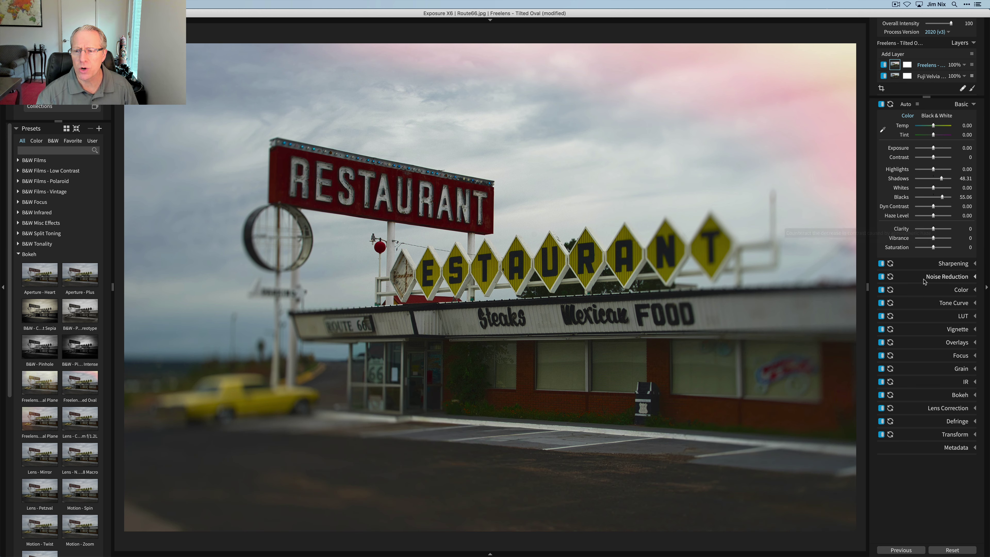
- Reshape the Freelens layer's Bokeh focus oval, tighten its outer falloff boundary and centre it near the restaurant entrance
click(934, 397)
scroll(924, 418, down, 5)
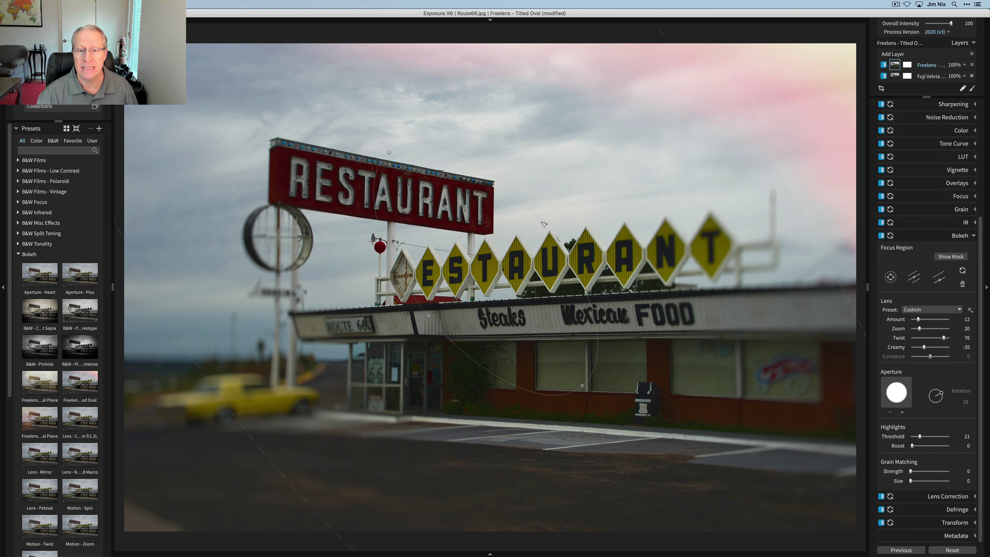
drag(543, 222, 499, 265)
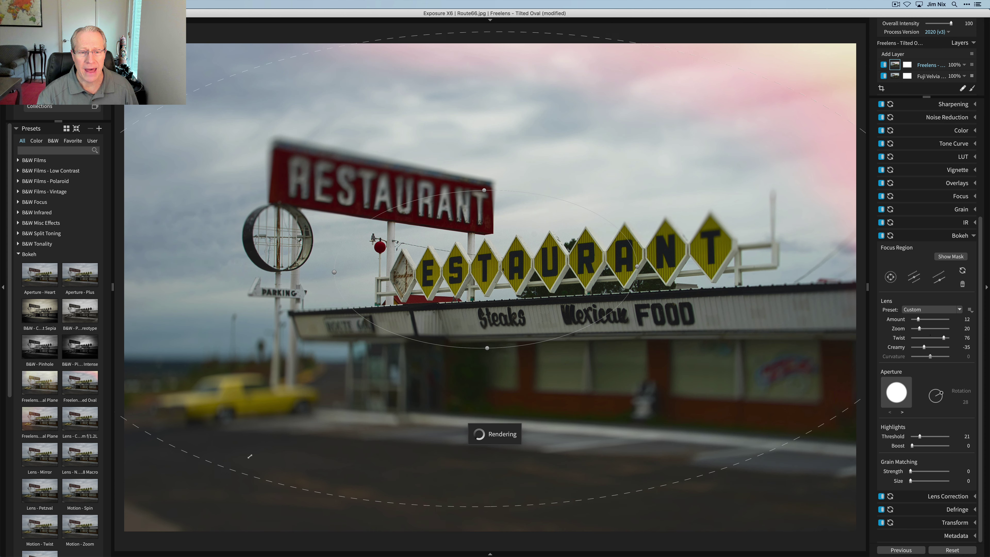
drag(249, 457, 293, 409)
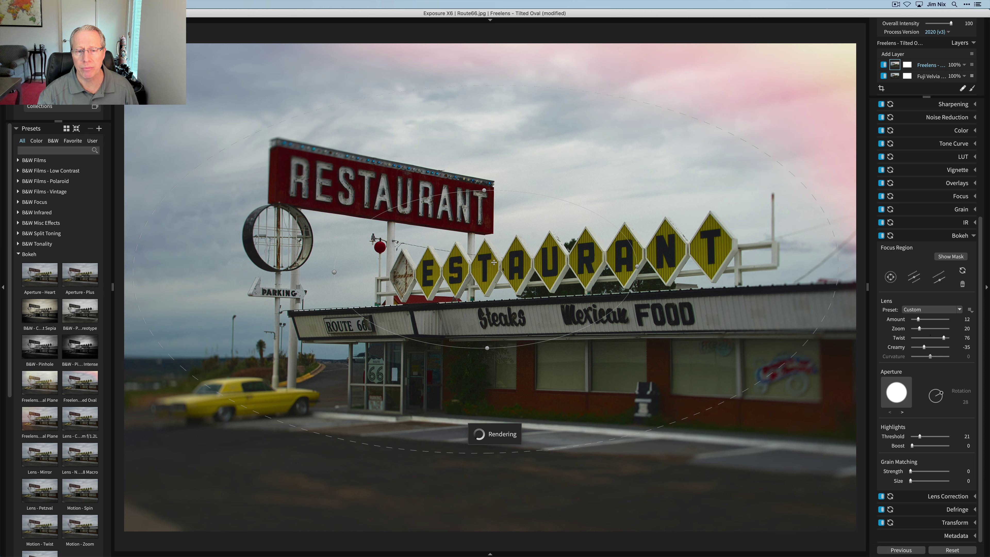
drag(494, 262, 453, 344)
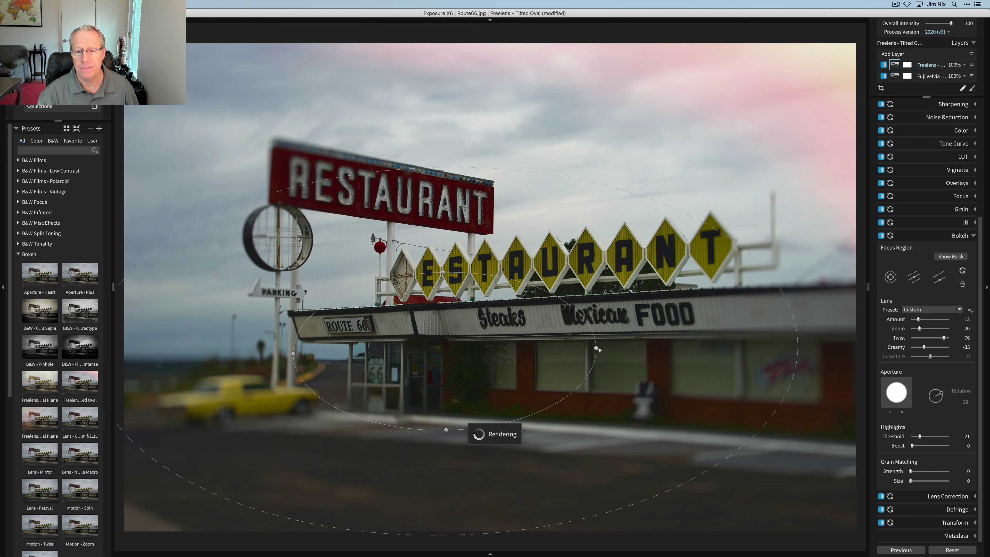
- Stretch and tilt the focus oval from the yellow car to the diamond signs, widen its falloff, and compare with the original
drag(597, 349, 781, 245)
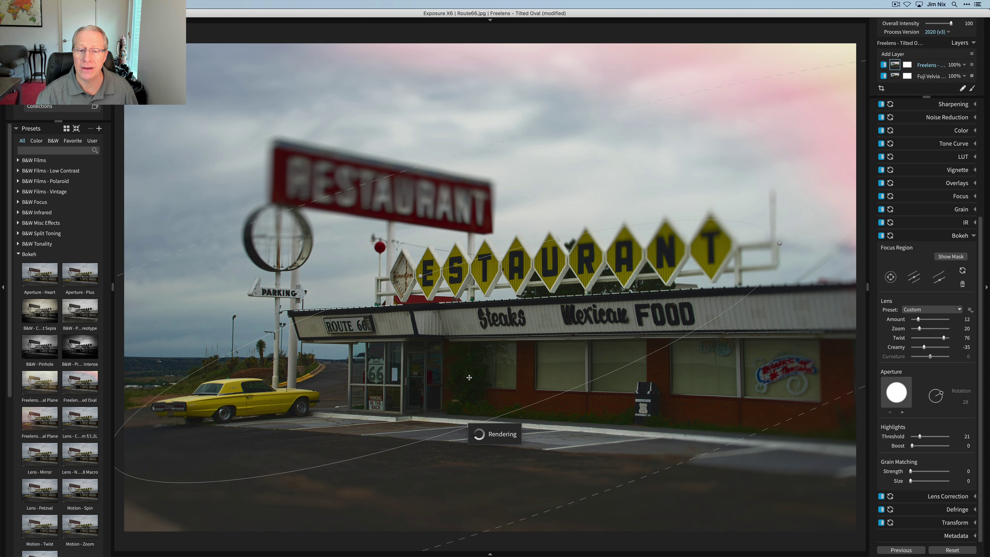
drag(471, 379, 498, 354)
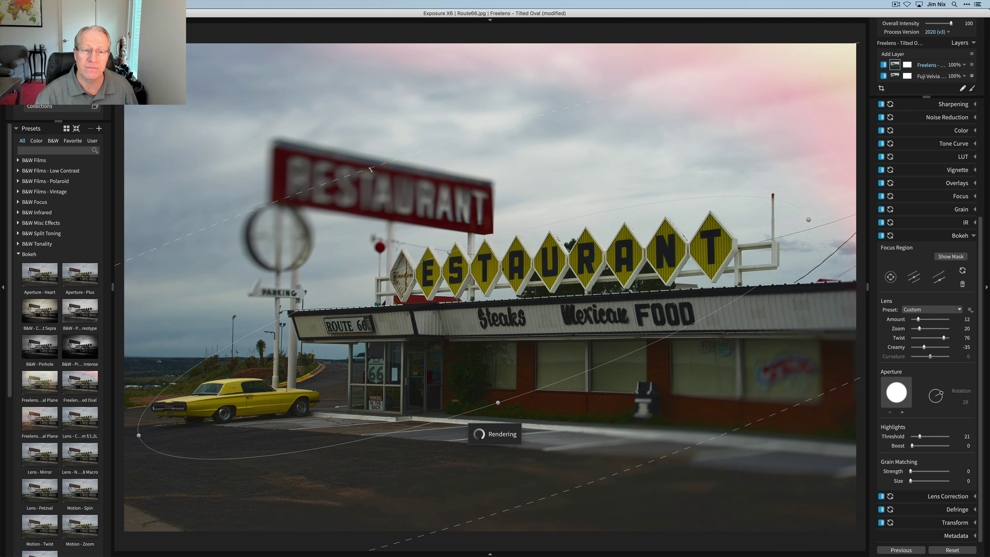
drag(352, 130, 344, 109)
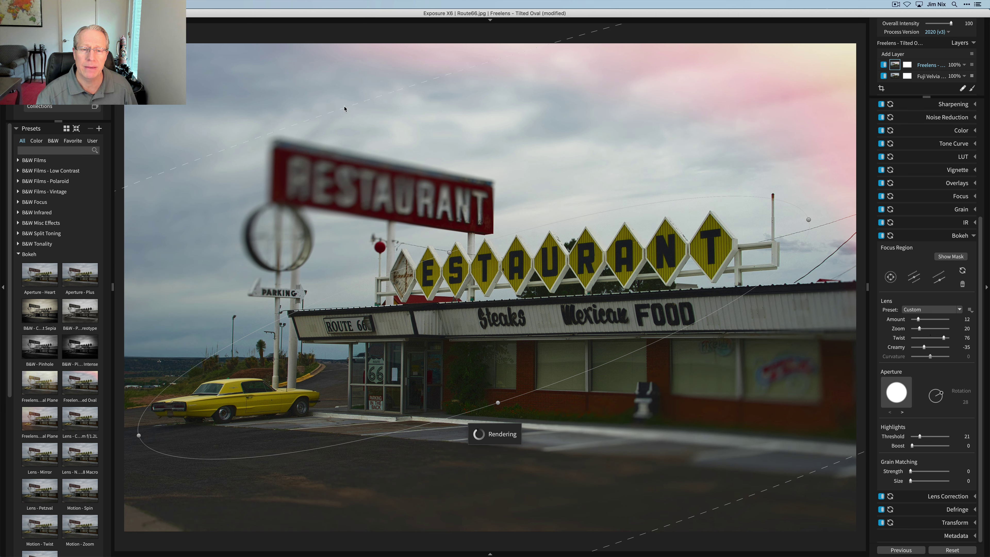
drag(449, 252, 439, 221)
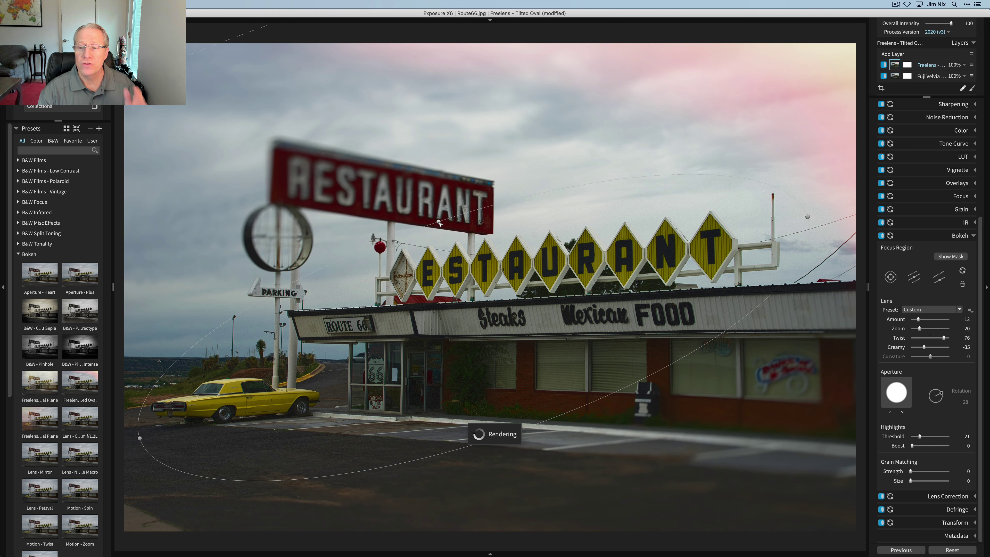
click(917, 237)
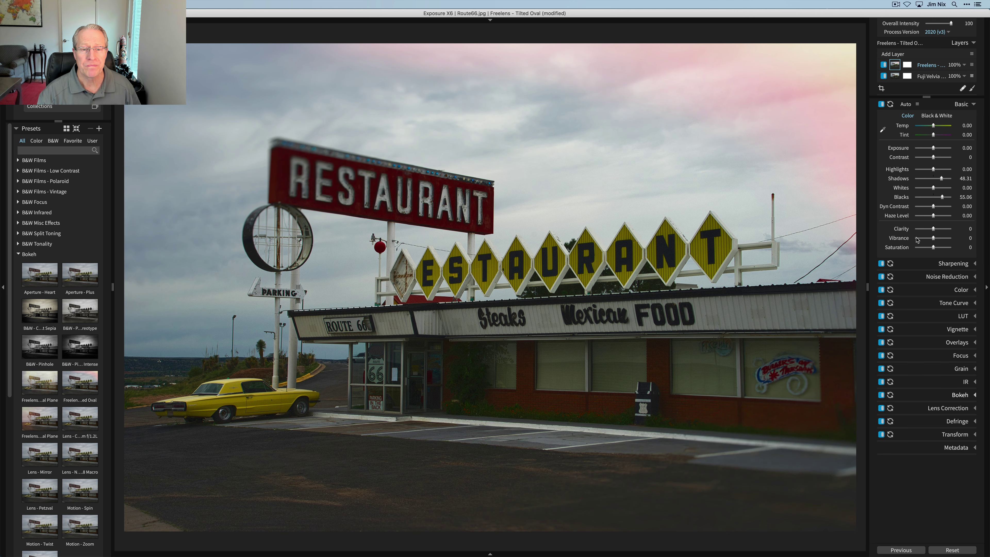
key(backslash)
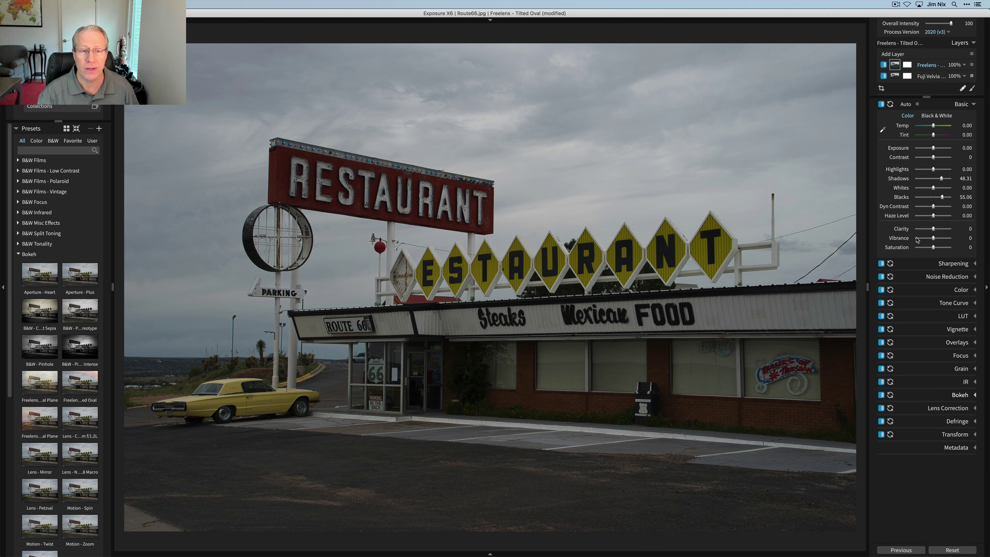
key(backslash)
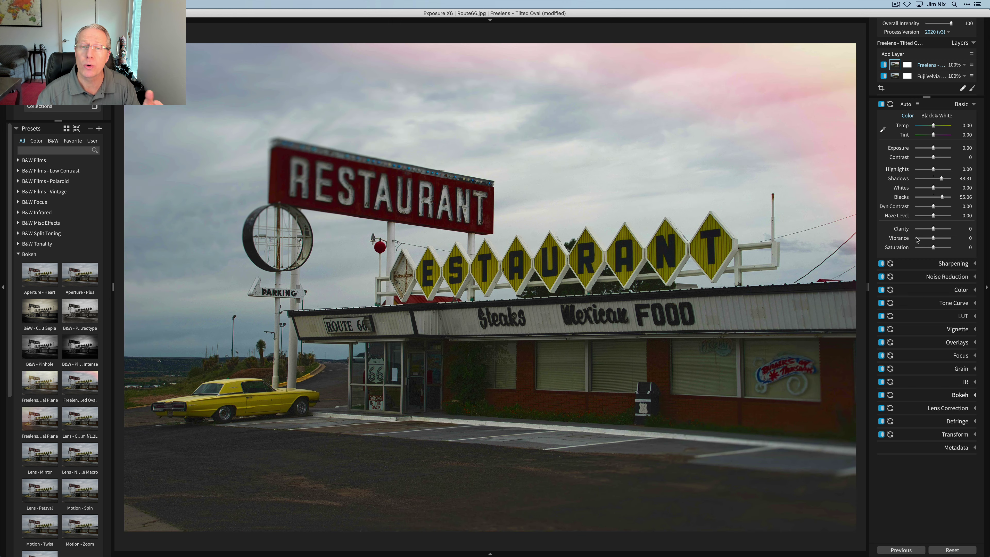